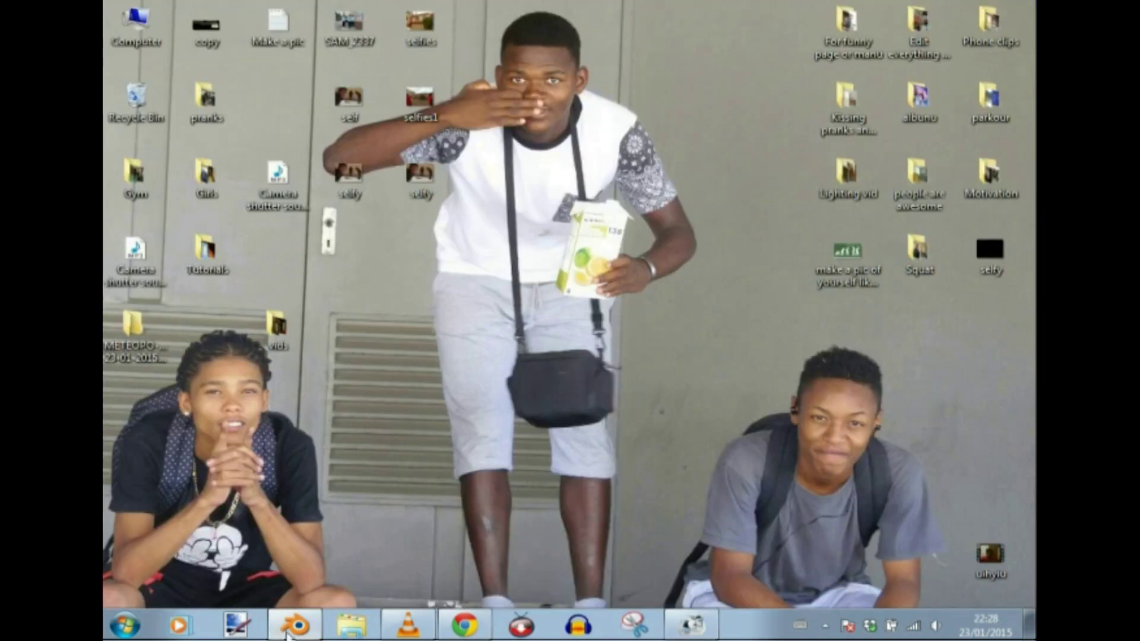
Switch to paint.net and open the photo SAM_2271 from the my selfy folder
left_click(250, 626)
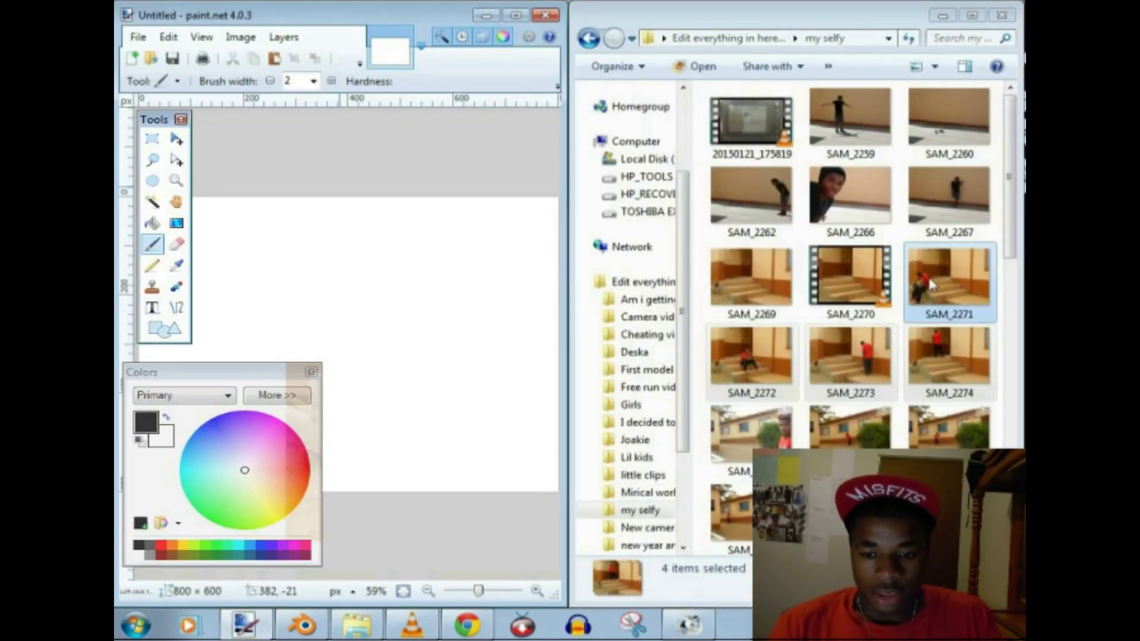
left_click(931, 285)
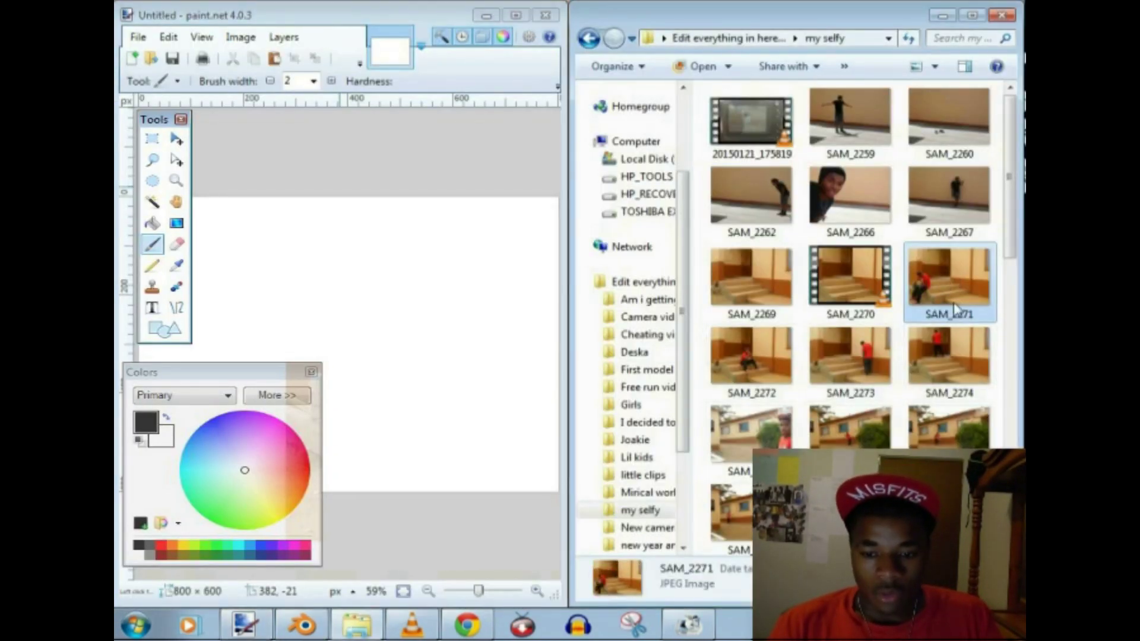
left_click_drag(829, 277, 285, 272)
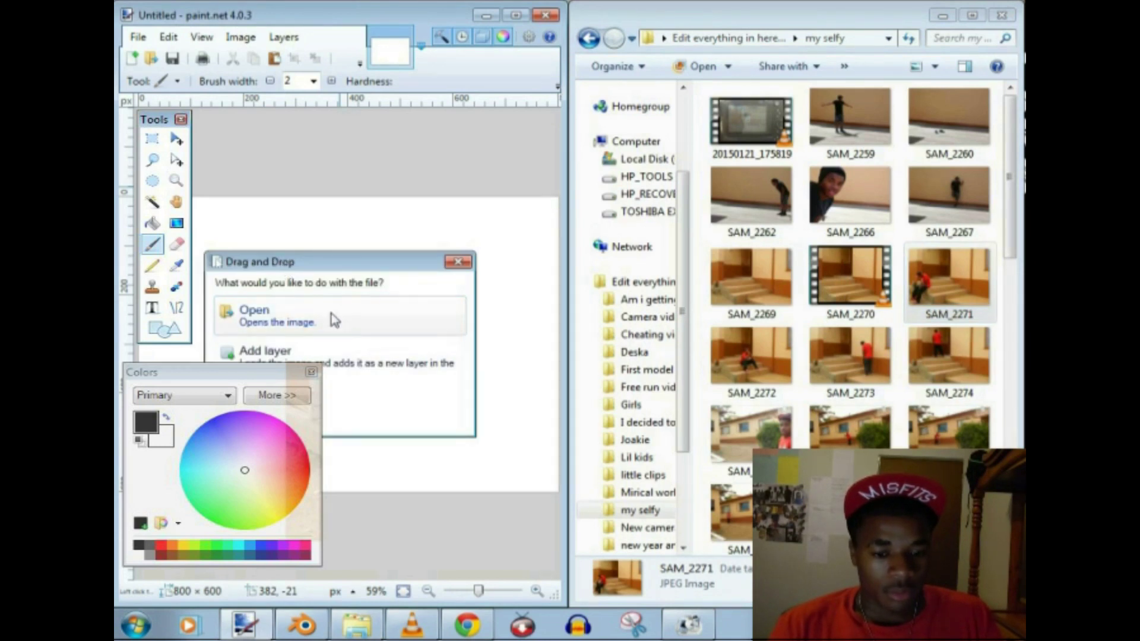
left_click(331, 316)
Add the photos SAM_2272, SAM_2273 and SAM_2274 to the open image as new layers
left_click(725, 342)
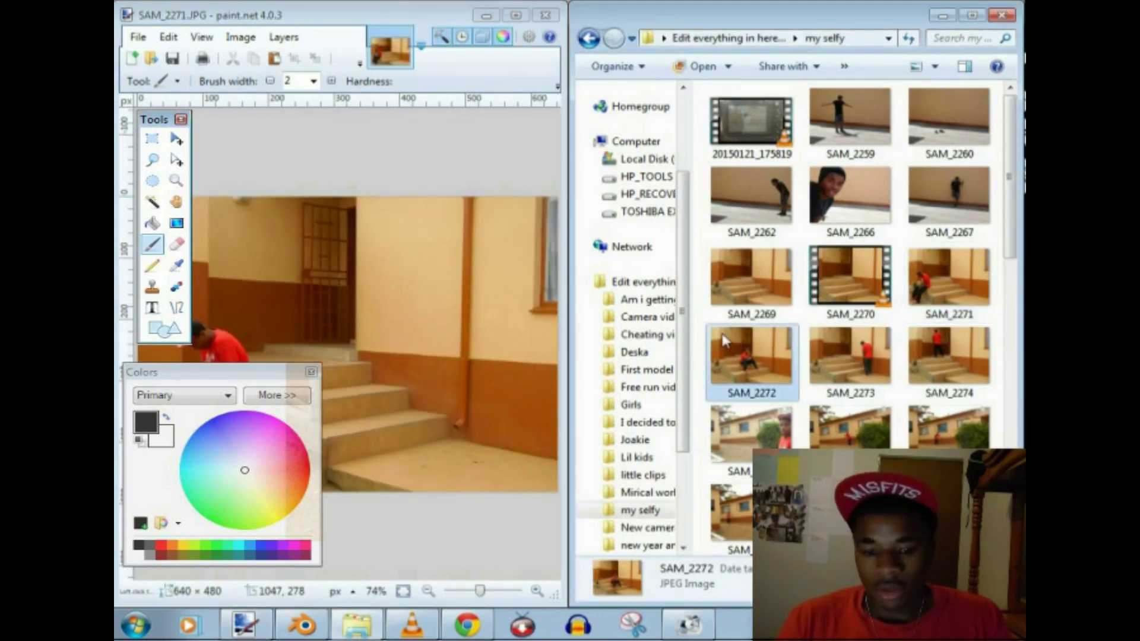
key("shift+Right")
key("shift+Right")
left_click_drag(275, 338, 275, 337)
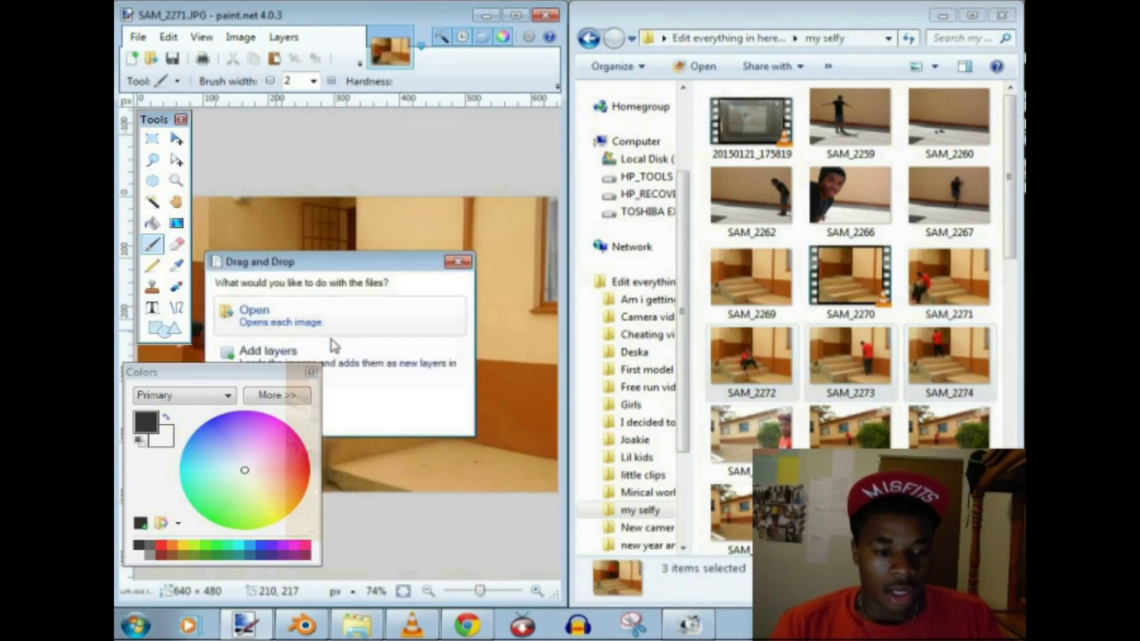
left_click(331, 352)
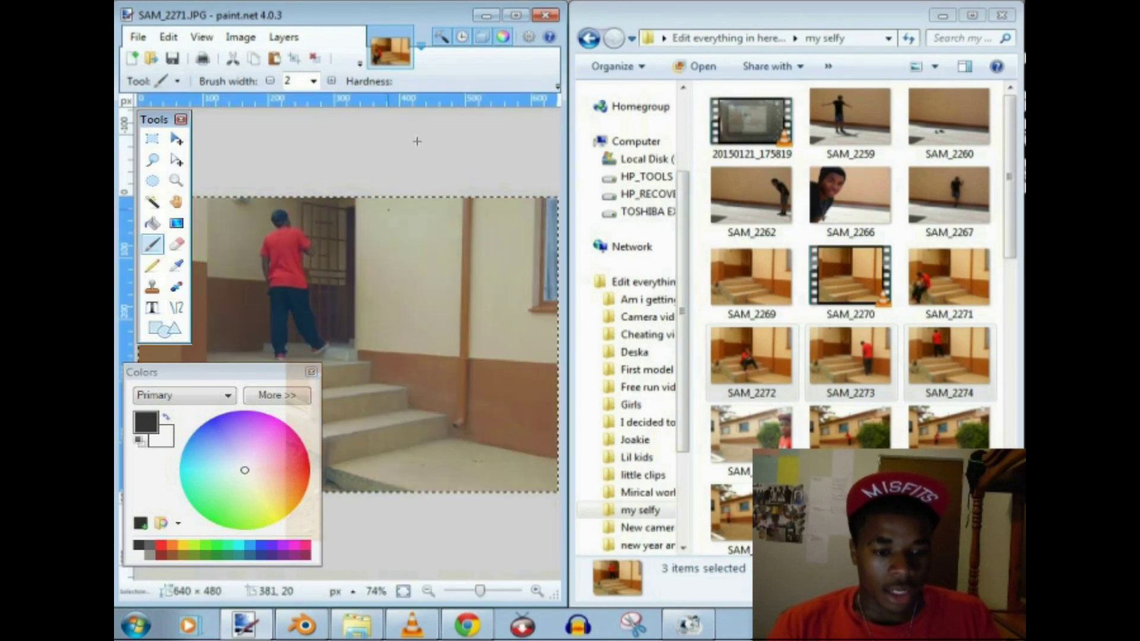
Hide the SAM_2274 and SAM_2273 layers and place the Background layer directly above SAM_2272
left_click(515, 15)
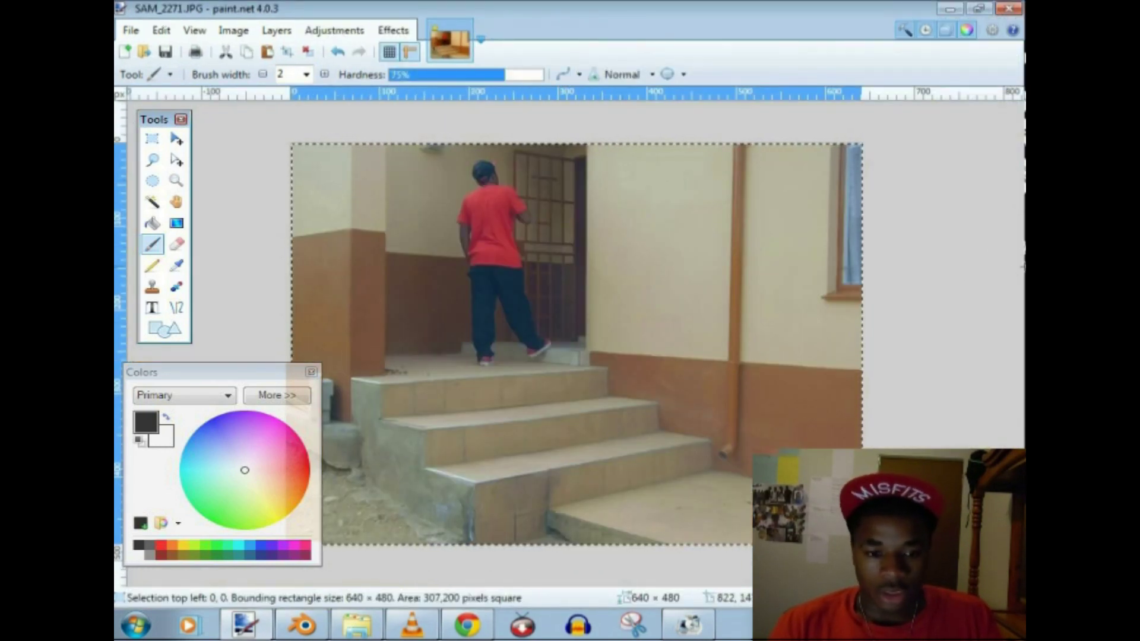
left_click(307, 52)
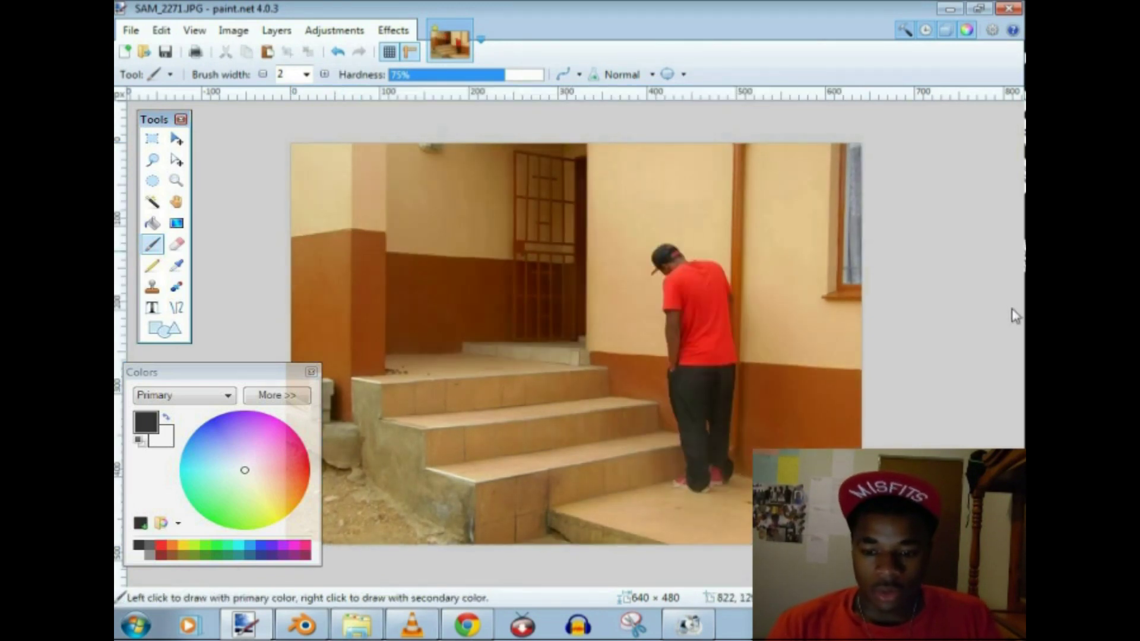
left_click(1008, 400)
key("ctrl+z")
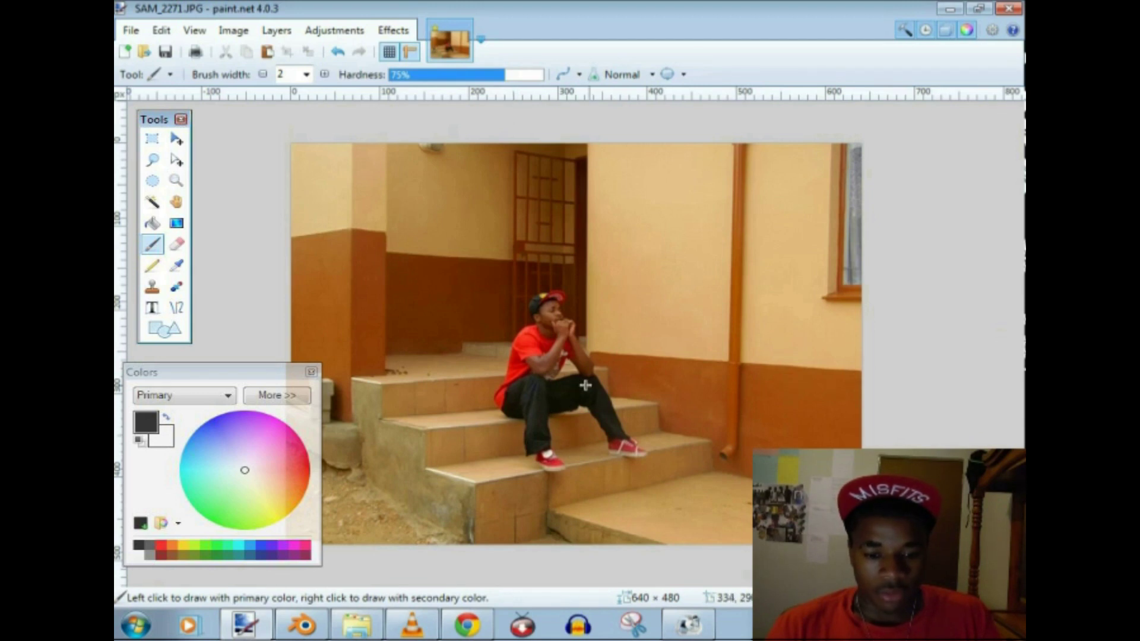
mouse_move(950, 597)
left_mouse_down()
mouse_move(935, 598)
mouse_move(961, 598)
mouse_move(945, 598)
left_mouse_up()
scroll(576, 344, "up", 1)
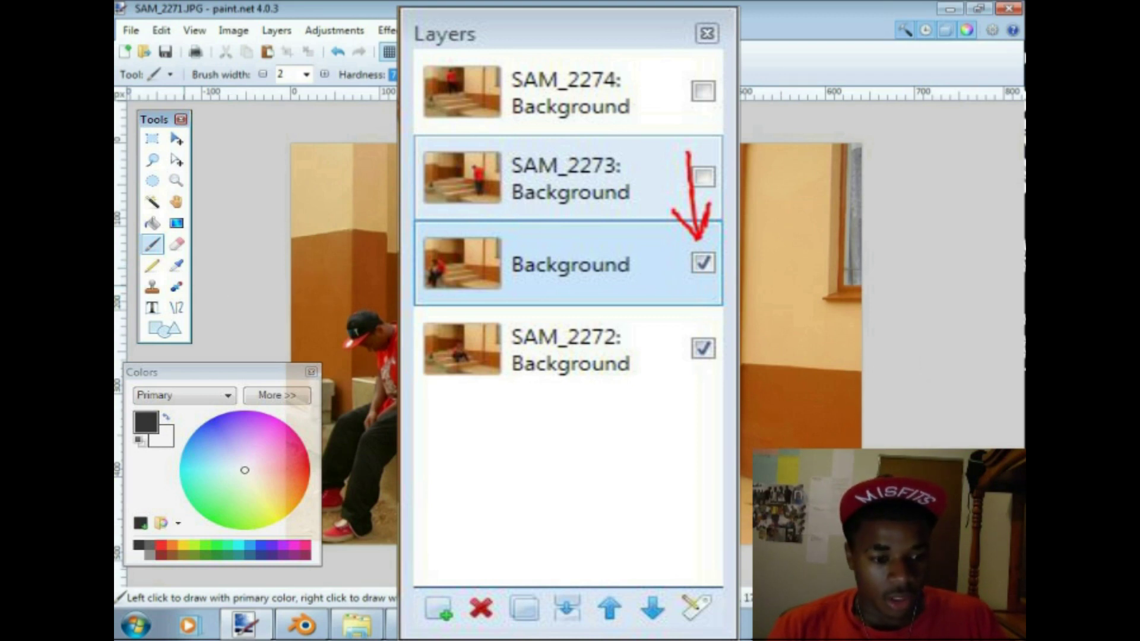
Using the Eraser at brush width 100, erase the Background layer over the steps to reveal the seated figure beneath
key("e")
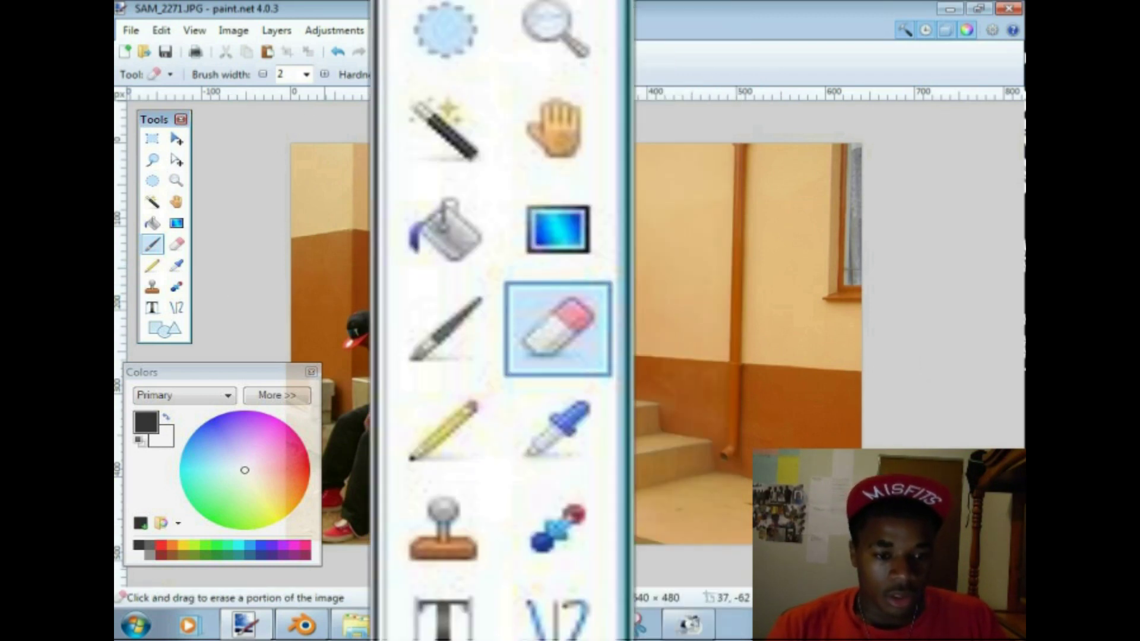
left_click(306, 74)
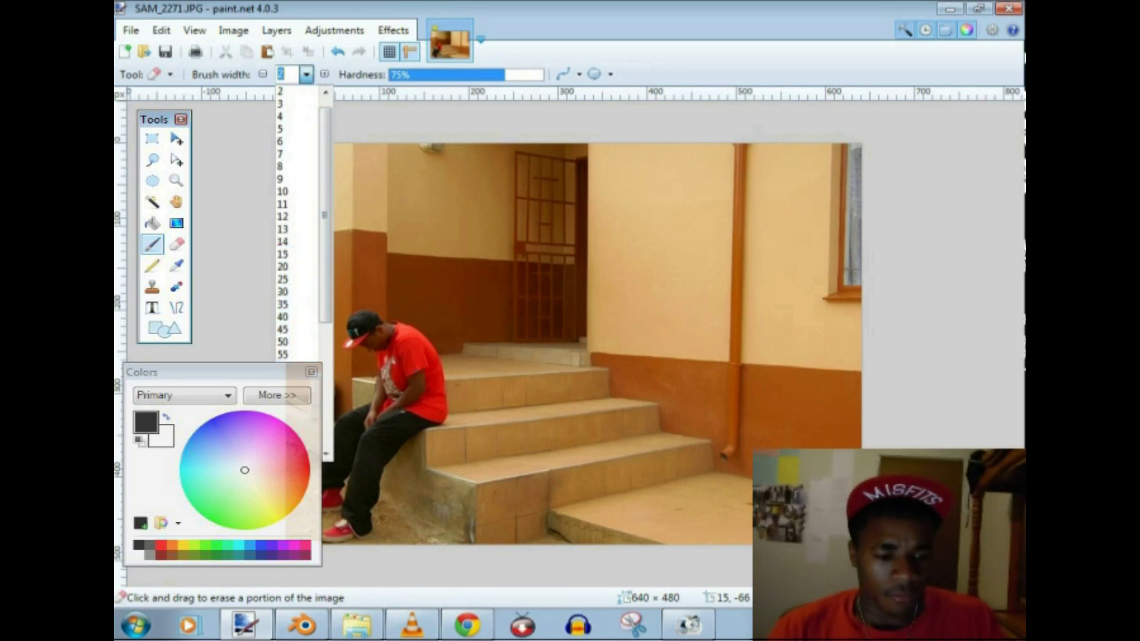
scroll(290, 332, "down", 3)
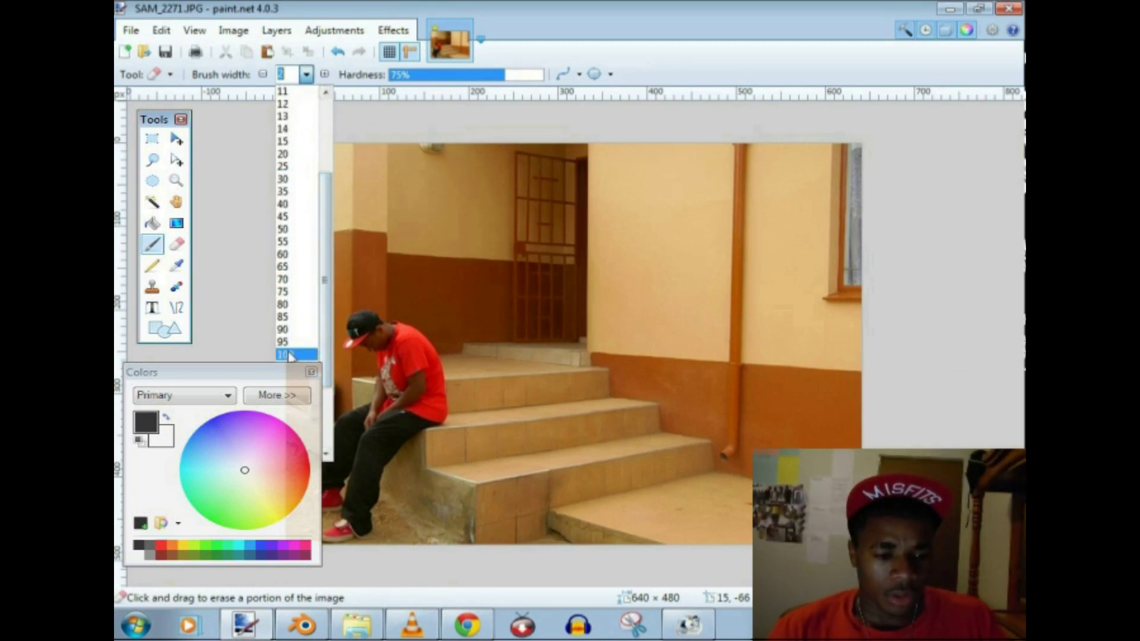
left_click(290, 354)
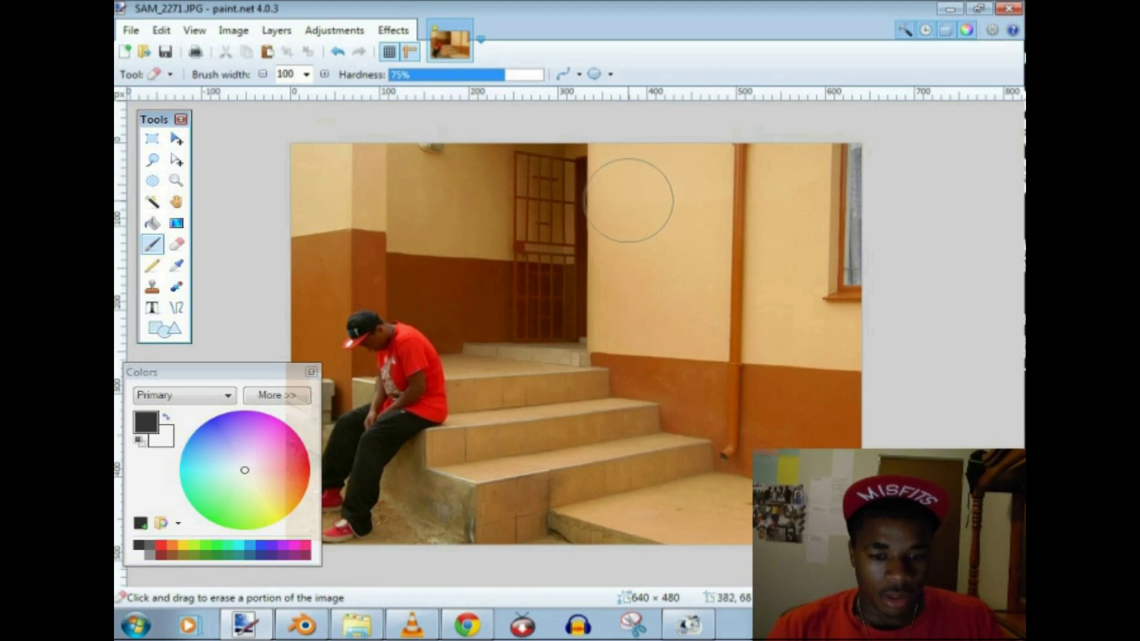
mouse_move(721, 478)
left_mouse_down()
mouse_move(630, 451)
mouse_move(549, 315)
mouse_move(557, 306)
mouse_move(567, 508)
mouse_move(502, 516)
left_mouse_up()
left_click(342, 56)
mouse_move(520, 468)
left_mouse_down()
mouse_move(518, 459)
mouse_move(680, 446)
left_mouse_up()
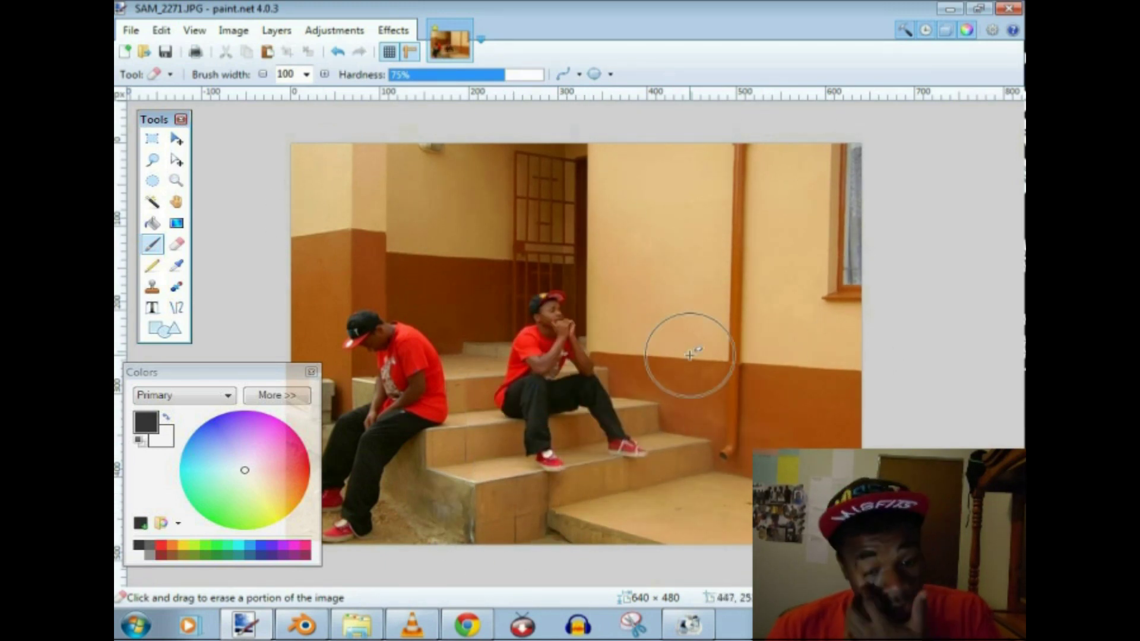
Set the eraser's brush width to 10 for fine work around the two seated figures
left_click(307, 74)
left_click_drag(323, 267, 323, 148)
left_click(288, 203)
left_click(1007, 598)
left_click_drag(570, 580, 471, 580)
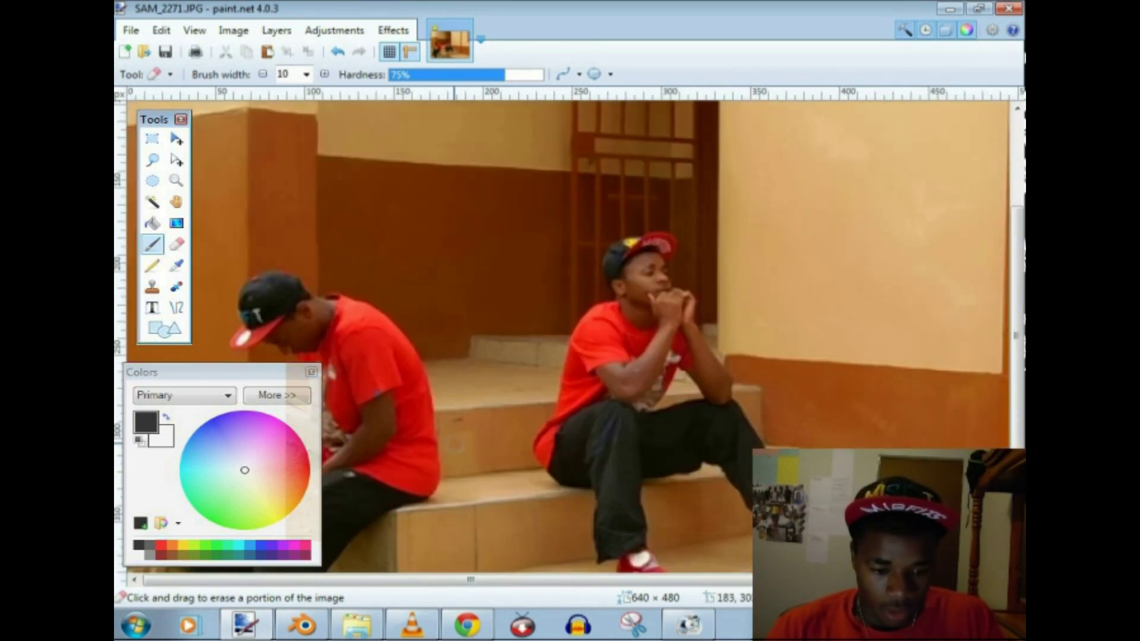
Show the SAM_2273 layer and erase it over the two seated figures with brush width 100
scroll(449, 432, "down", 3)
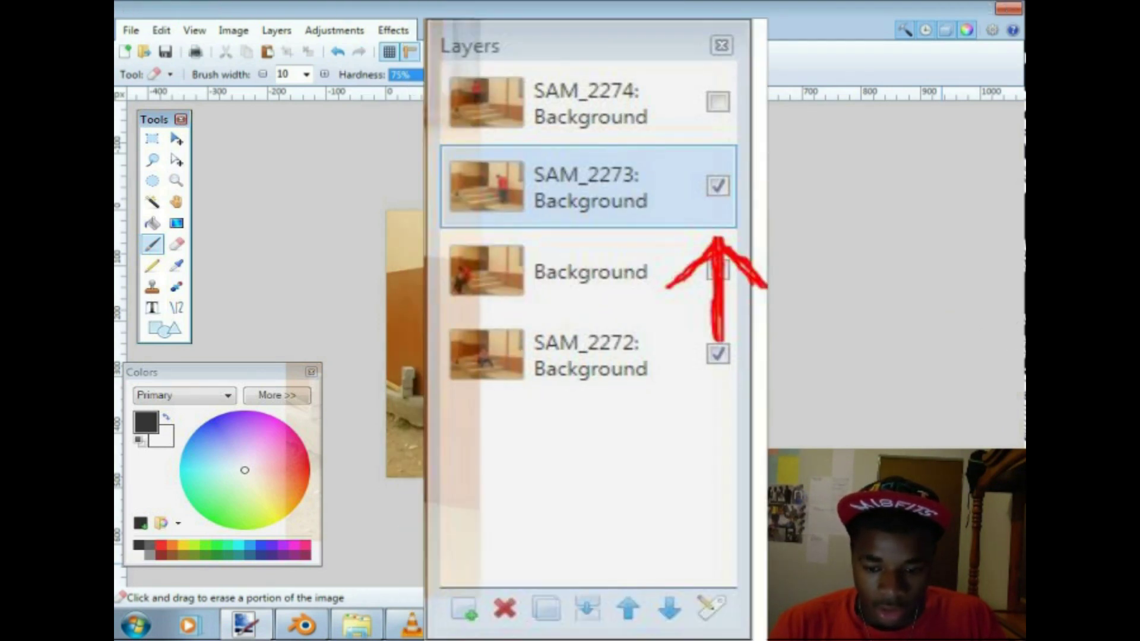
left_click(1006, 598)
left_click(1007, 598)
scroll(569, 338, "down", 2)
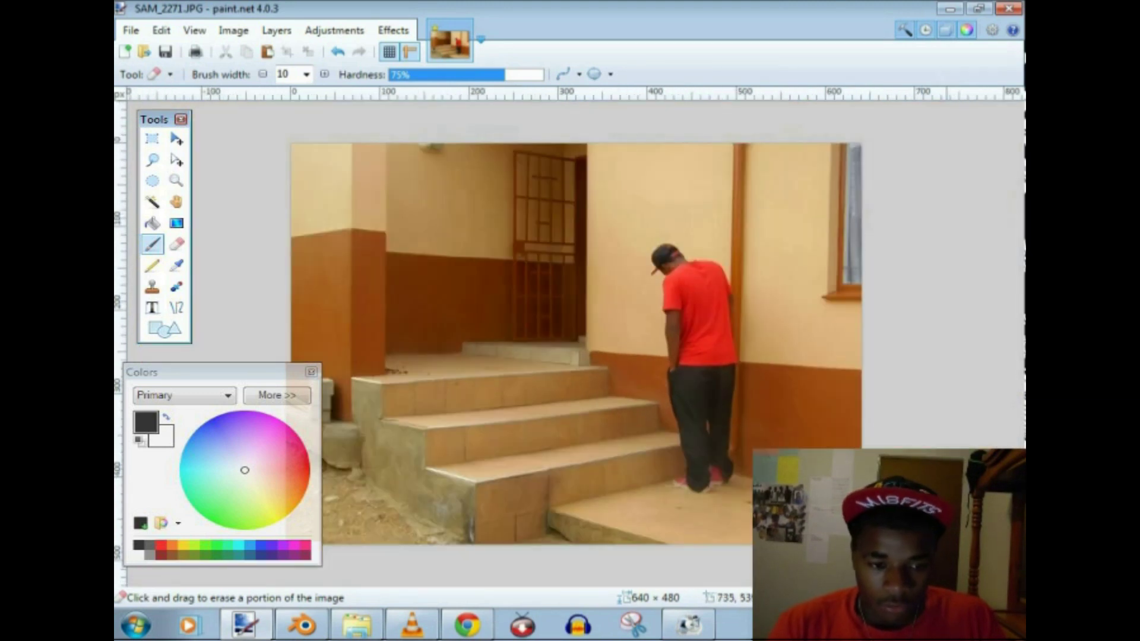
left_click(307, 74)
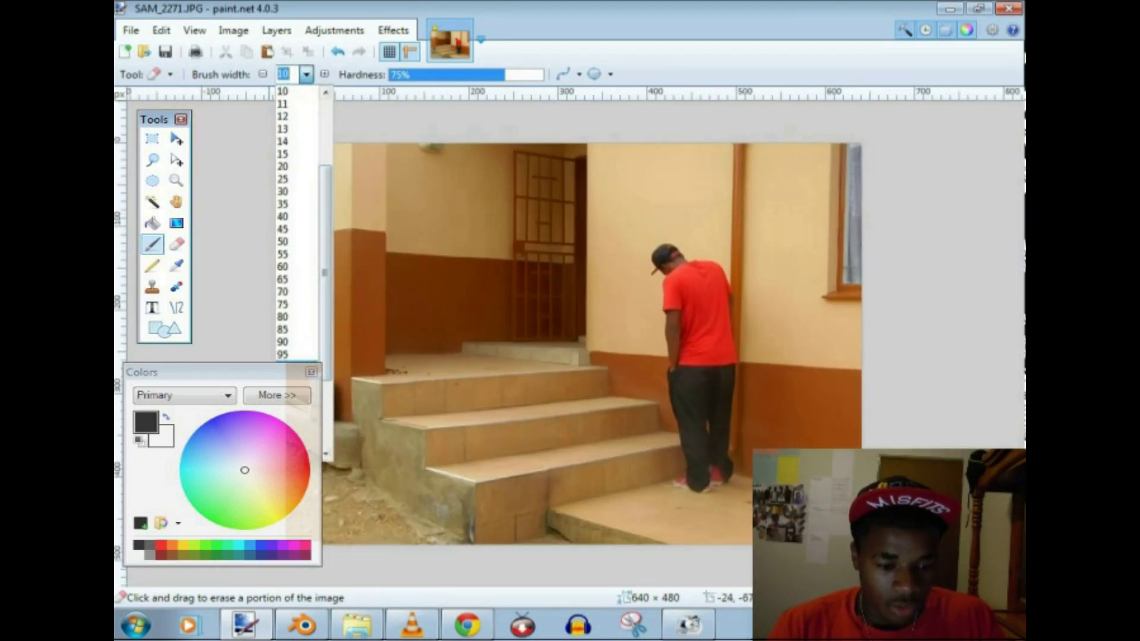
left_click(284, 359)
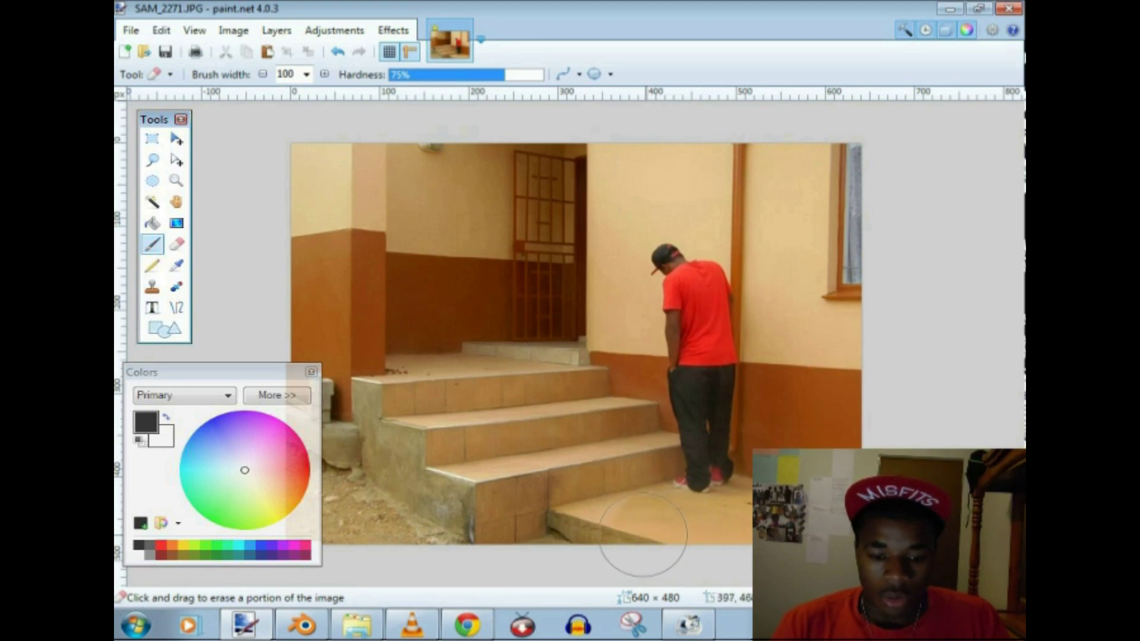
mouse_move(615, 515)
left_mouse_down()
mouse_move(530, 124)
mouse_move(511, 546)
mouse_move(534, 404)
mouse_move(547, 469)
mouse_move(511, 139)
mouse_move(356, 415)
mouse_move(323, 202)
left_mouse_up()
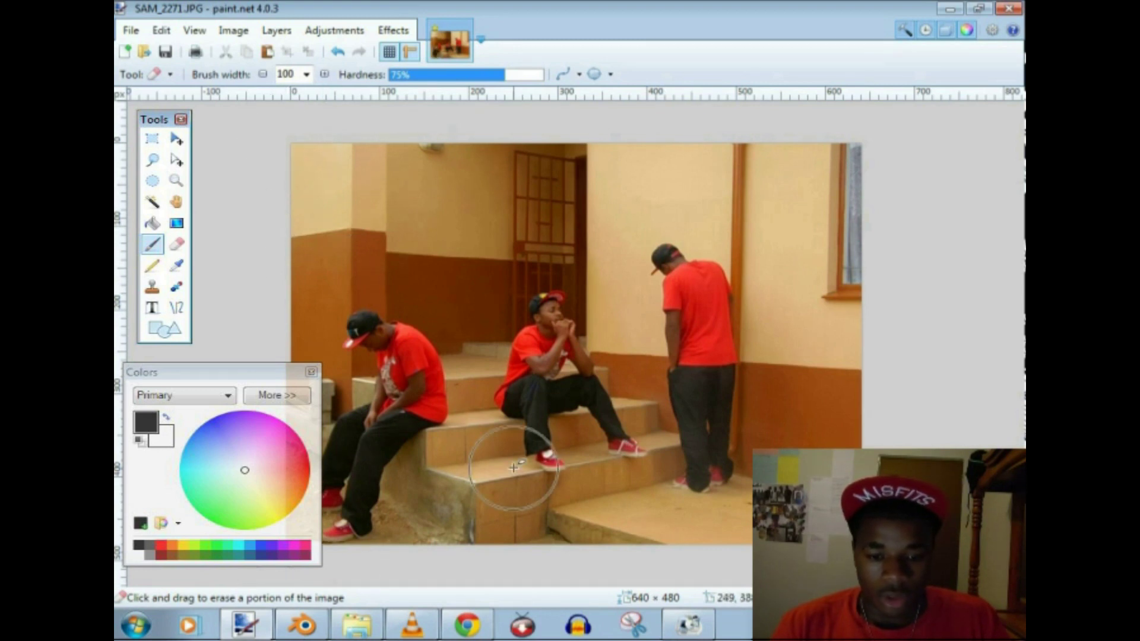
Reduce the eraser's brush width to 10 and check the edges around the standing figure's legs and shoes
left_click(306, 75)
left_click_drag(325, 228, 325, 142)
left_click(285, 211)
scroll(896, 350, "up", 5)
scroll(831, 345, "down", 4)
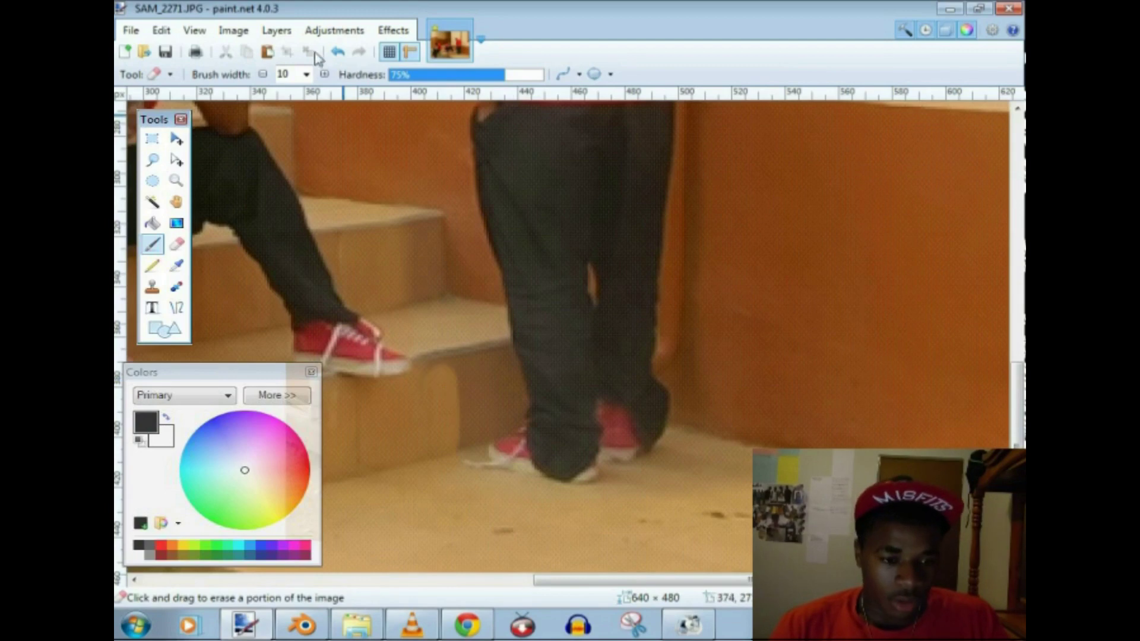
scroll(809, 440, "down", 4)
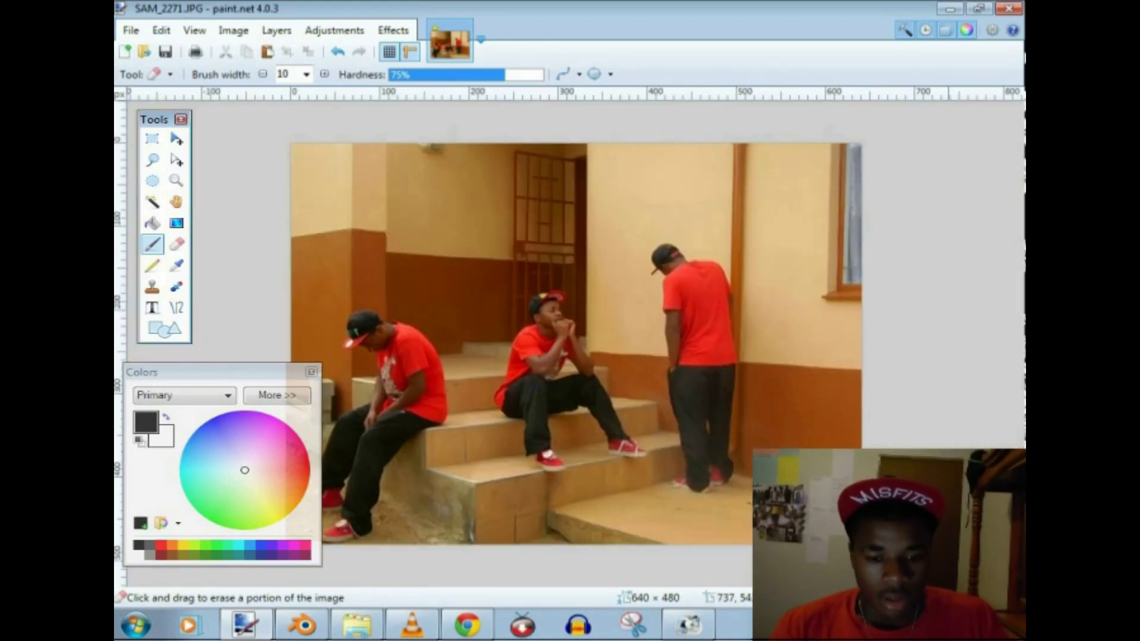
Show the SAM_2274 layer and erase it over the seated figures and the figure by the drainpipe with brush width 100
type("0")
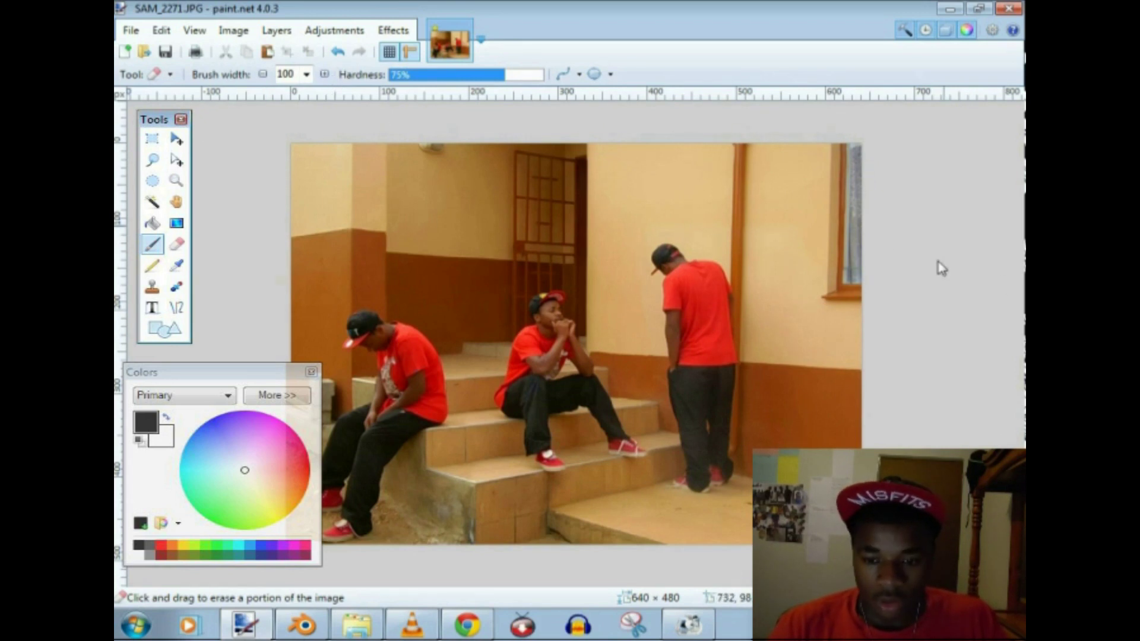
left_click(1003, 493)
mouse_move(794, 301)
left_mouse_down()
mouse_move(647, 187)
mouse_move(320, 209)
mouse_move(456, 205)
left_mouse_up()
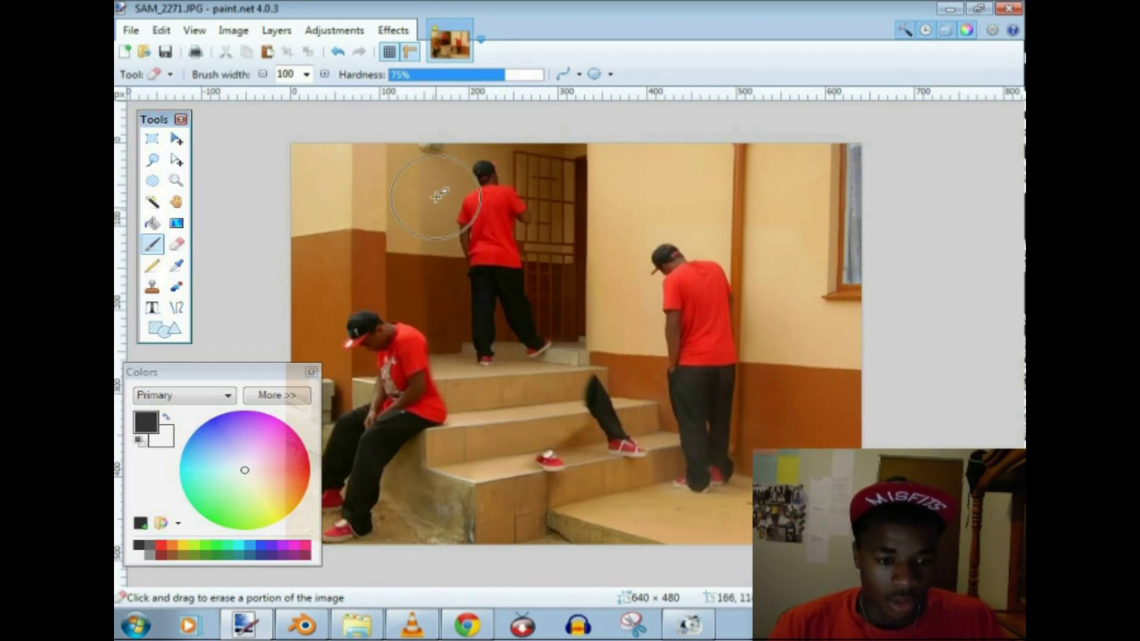
key("ctrl+z")
left_click_drag(341, 158, 392, 535)
key("ctrl+y")
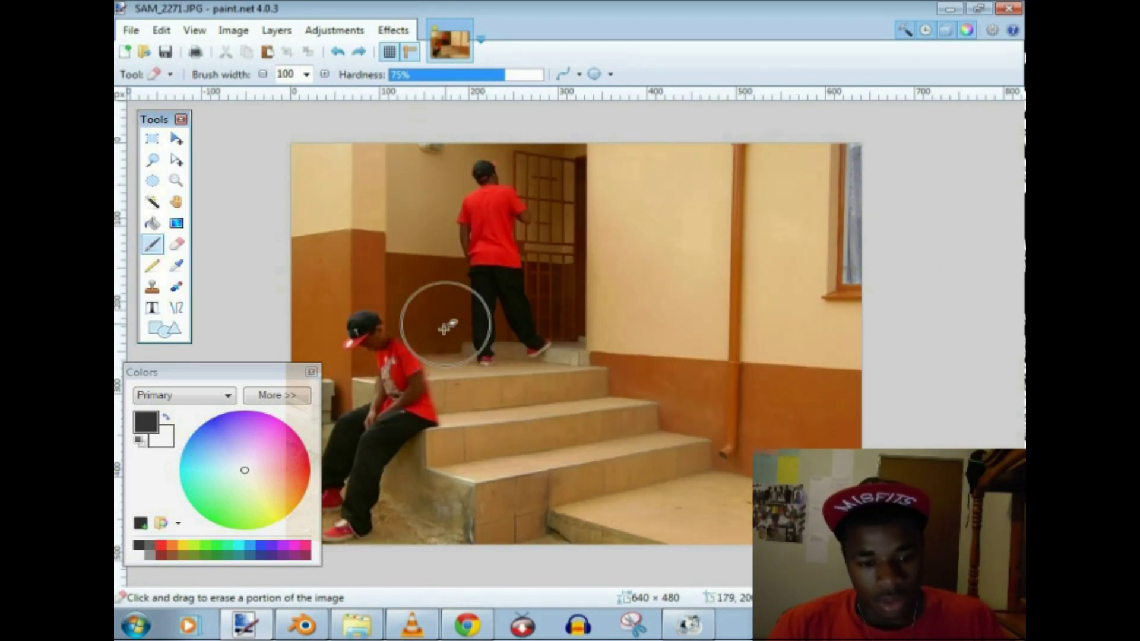
left_click_drag(469, 419, 688, 462)
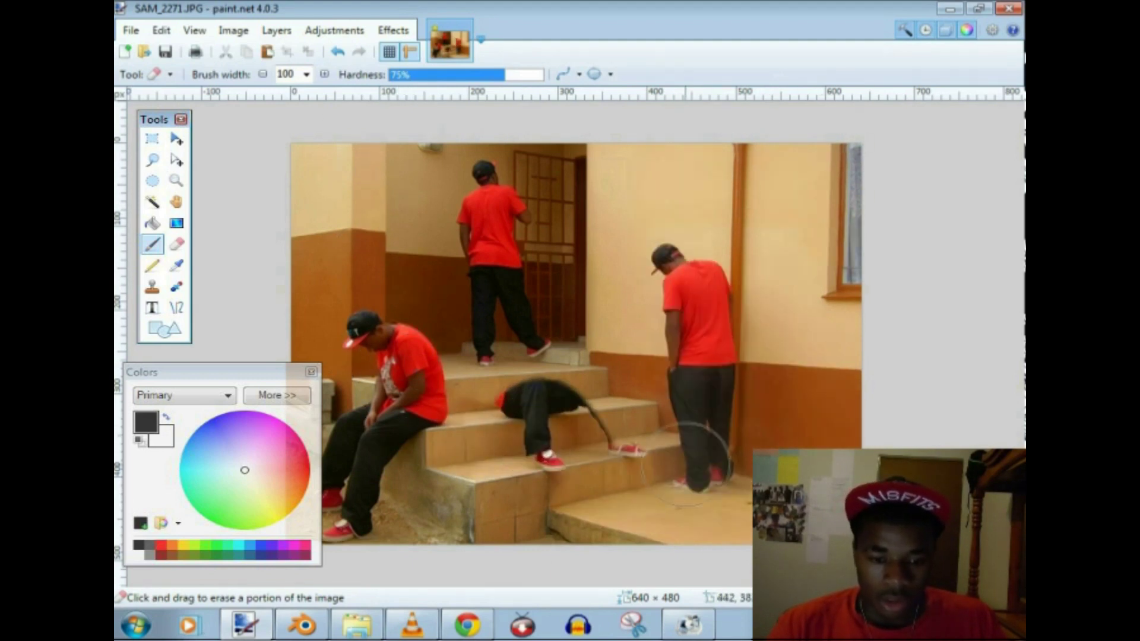
With brush width 10, erase the remaining SAM_2274 areas where the middle seated figure overlaps the figure at the door
left_click(1003, 598)
left_click(1004, 598)
scroll(528, 332, "down", 2)
left_click(307, 75)
scroll(291, 204, "up", 5)
left_click(288, 203)
mouse_move(466, 303)
left_mouse_down()
mouse_move(400, 387)
mouse_move(582, 309)
mouse_move(477, 322)
mouse_move(441, 273)
mouse_move(484, 230)
mouse_move(416, 240)
mouse_move(459, 196)
mouse_move(513, 198)
mouse_move(462, 153)
mouse_move(461, 200)
mouse_move(422, 165)
left_mouse_up()
scroll(422, 165, "up", 1)
mouse_move(1017, 312)
left_mouse_down()
mouse_move(1005, 276)
mouse_move(1010, 288)
left_mouse_up()
left_click(989, 505)
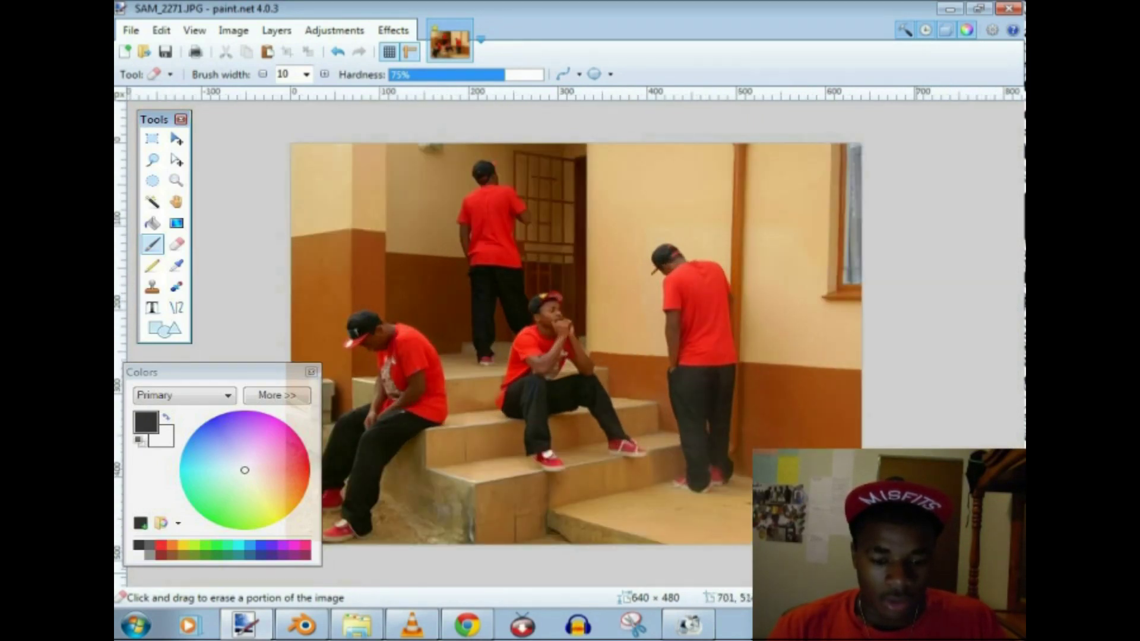
Start saving the composite as a new file and choose the Desktop as its location
left_click(131, 30)
left_click(131, 30)
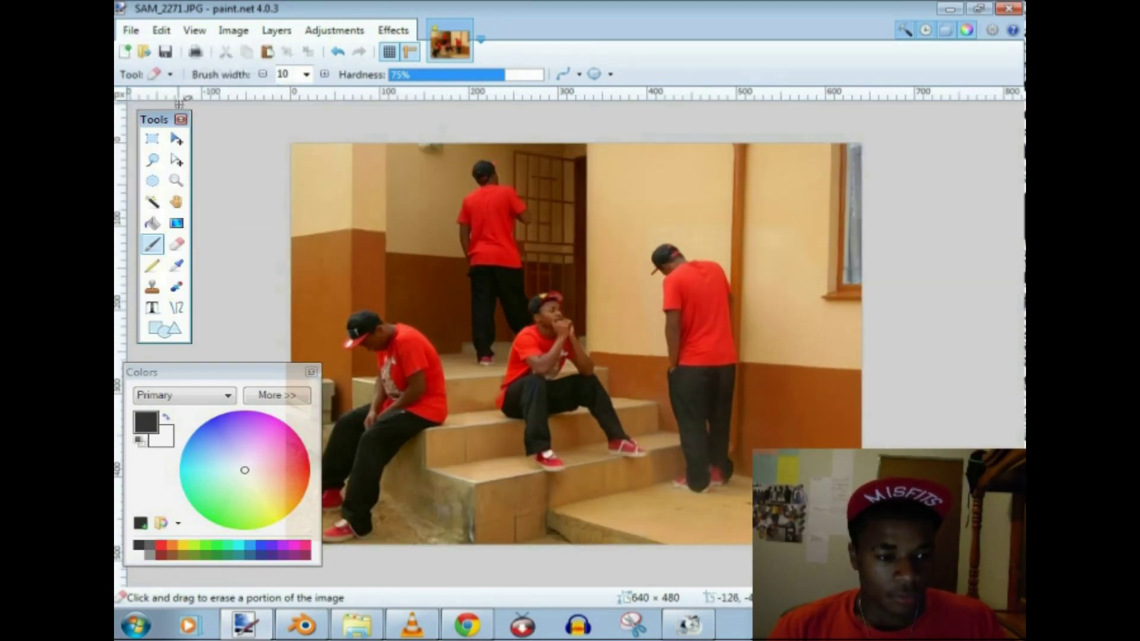
left_click(132, 30)
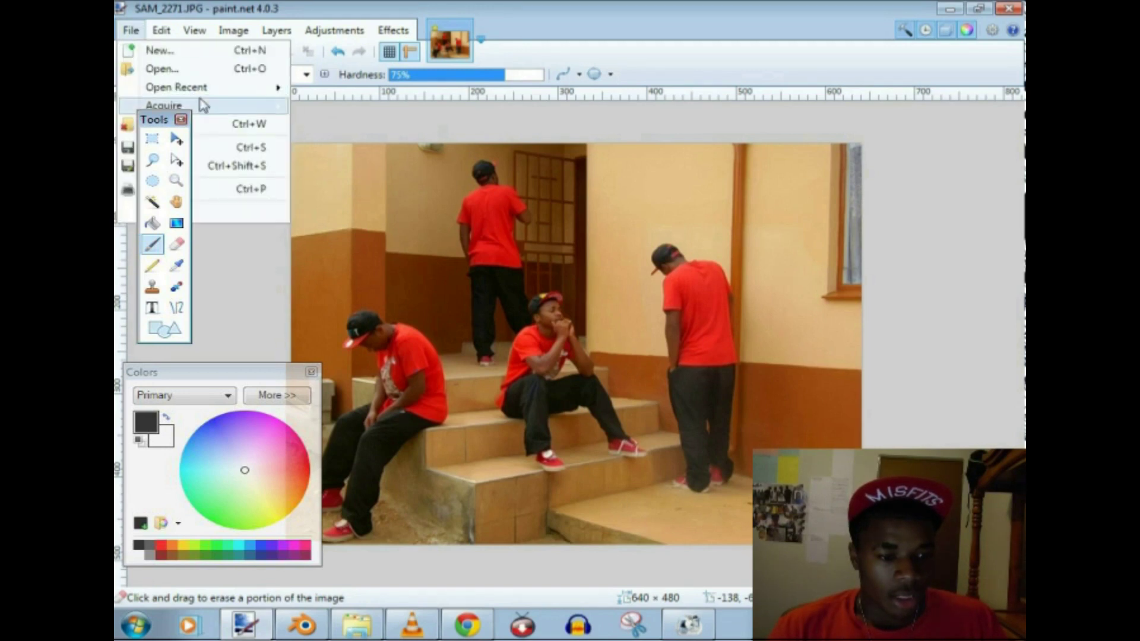
left_click(213, 166)
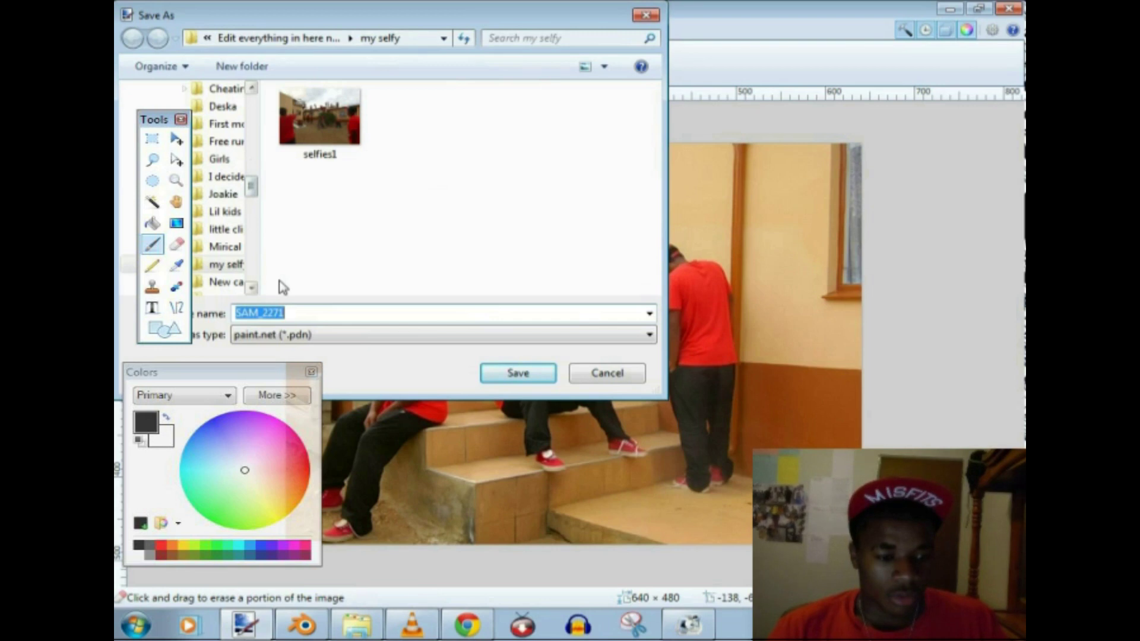
left_click_drag(251, 186, 247, 98)
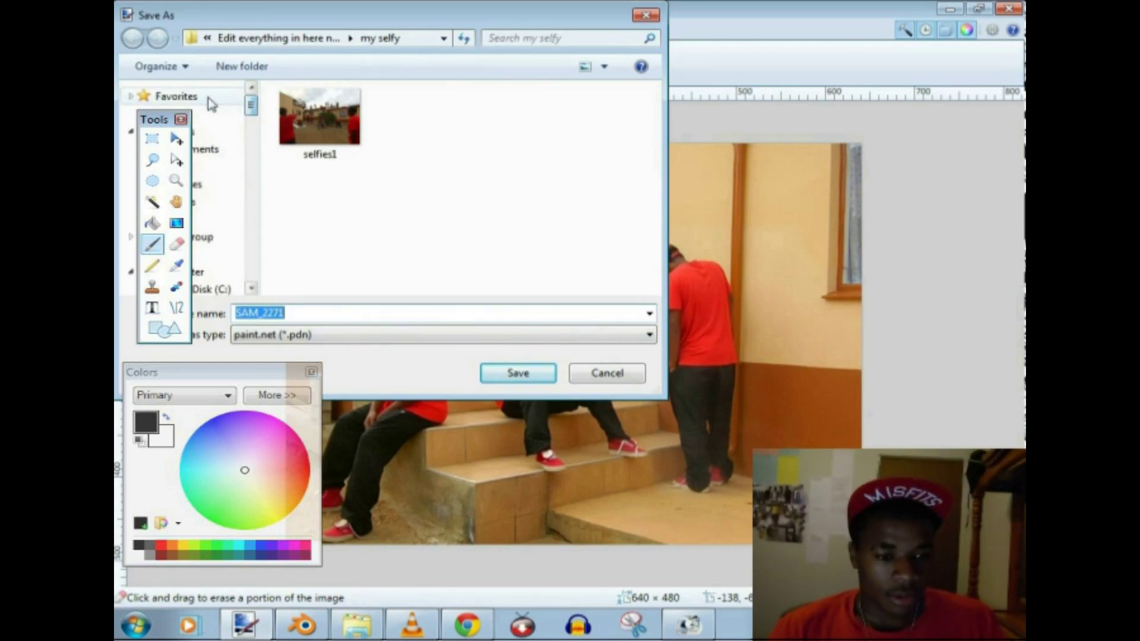
left_click(208, 97)
double_click(293, 123)
Save the composite on the Desktop as the JPEG file SAM_2271, flattening its layers, and close the program
left_click(294, 335)
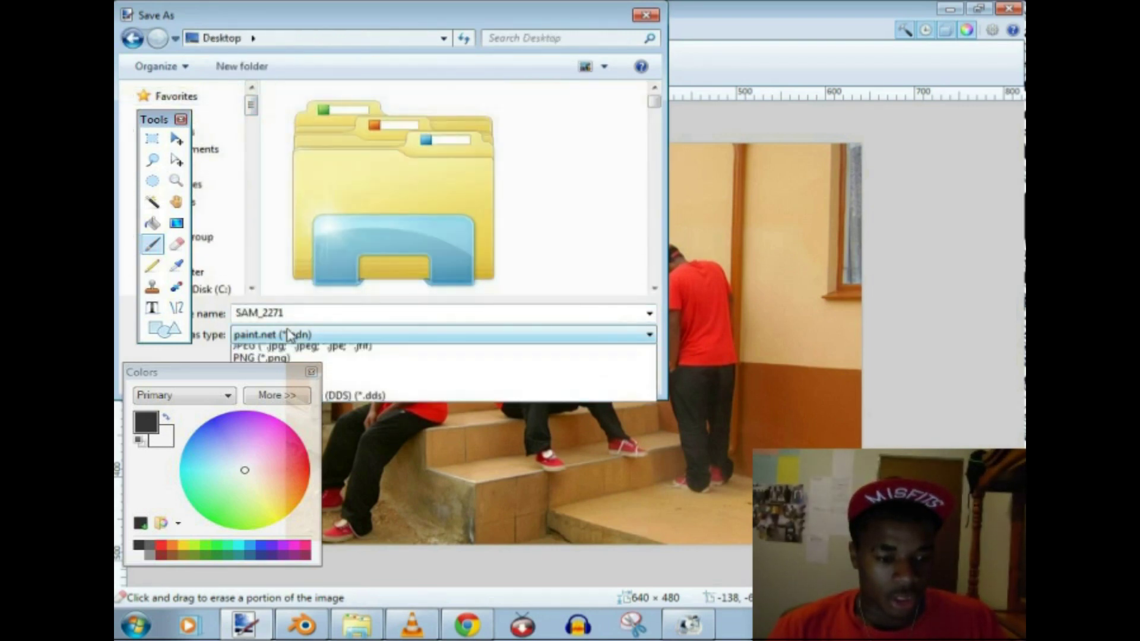
left_click(291, 350)
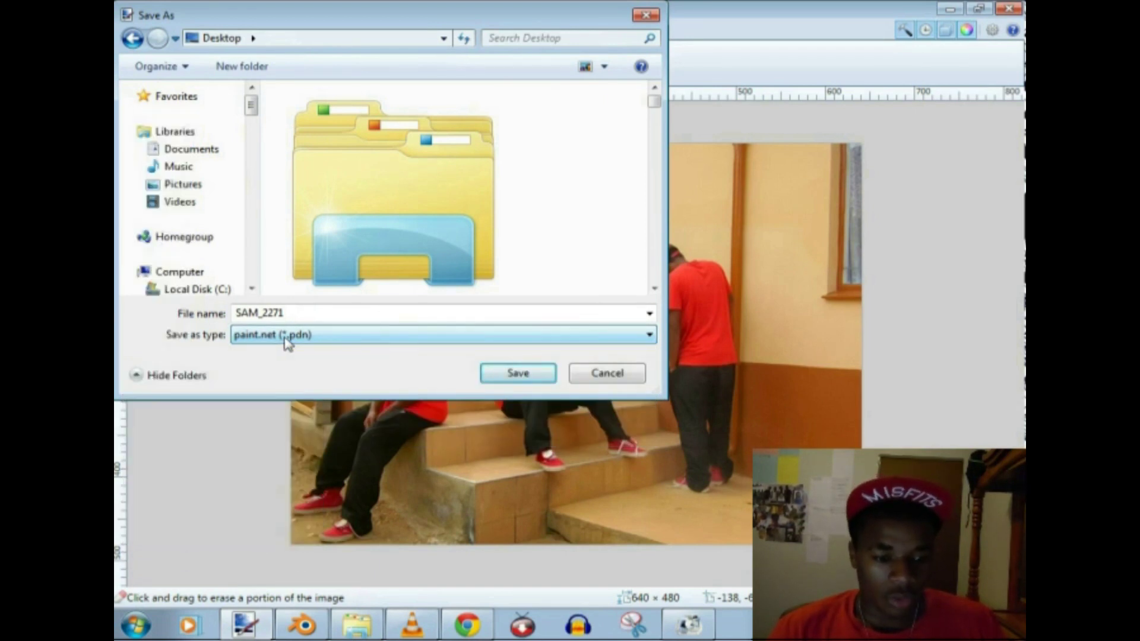
left_click(286, 337)
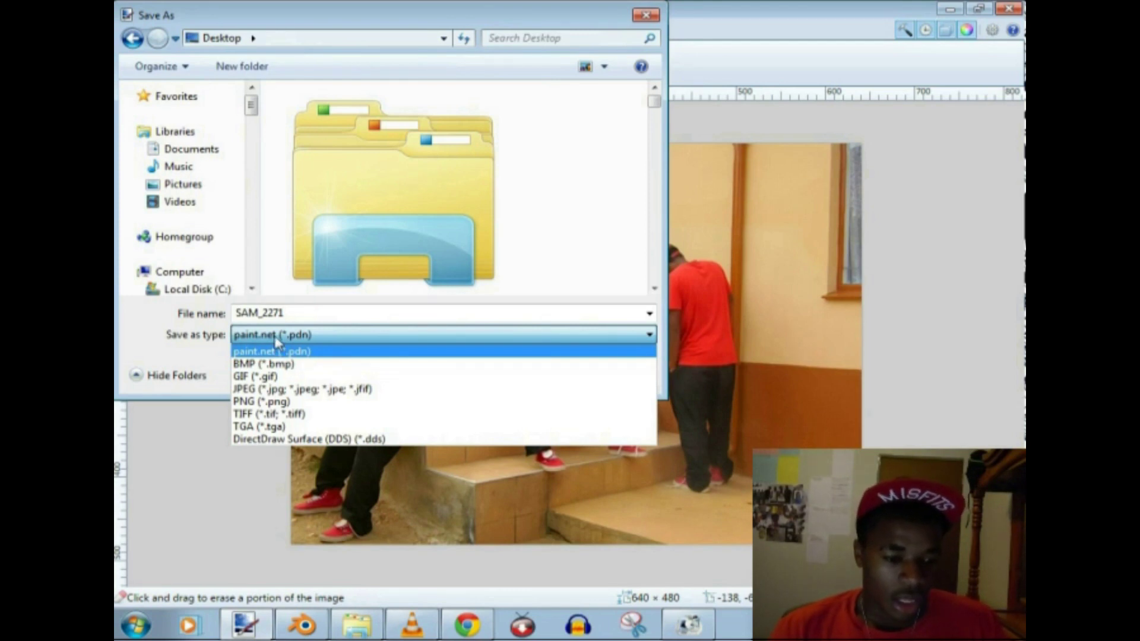
left_click(279, 389)
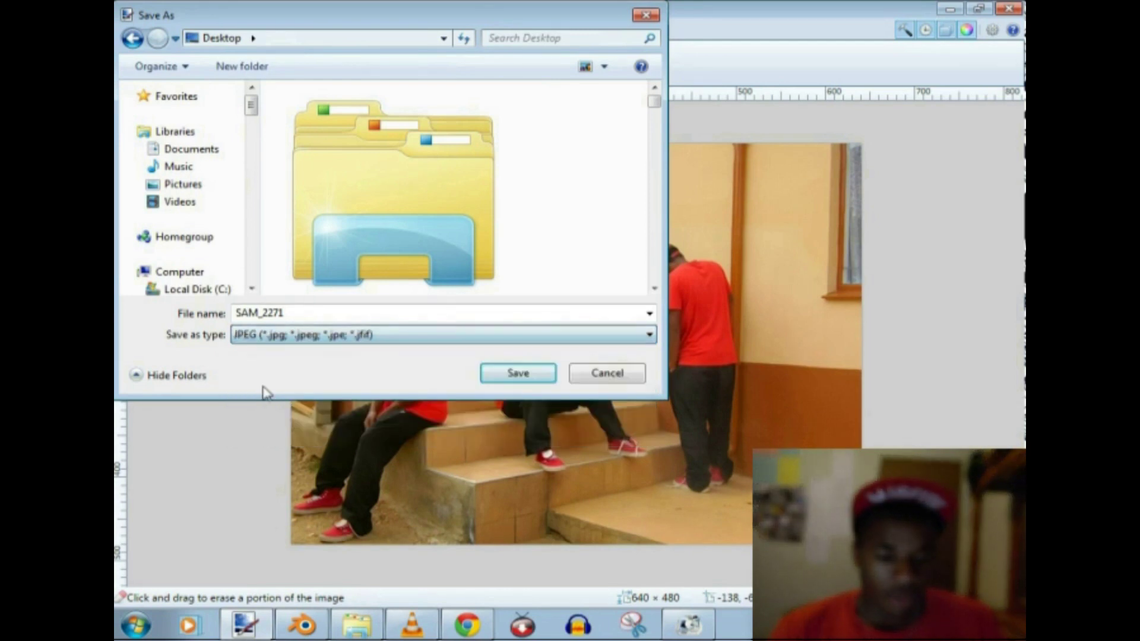
left_click(545, 376)
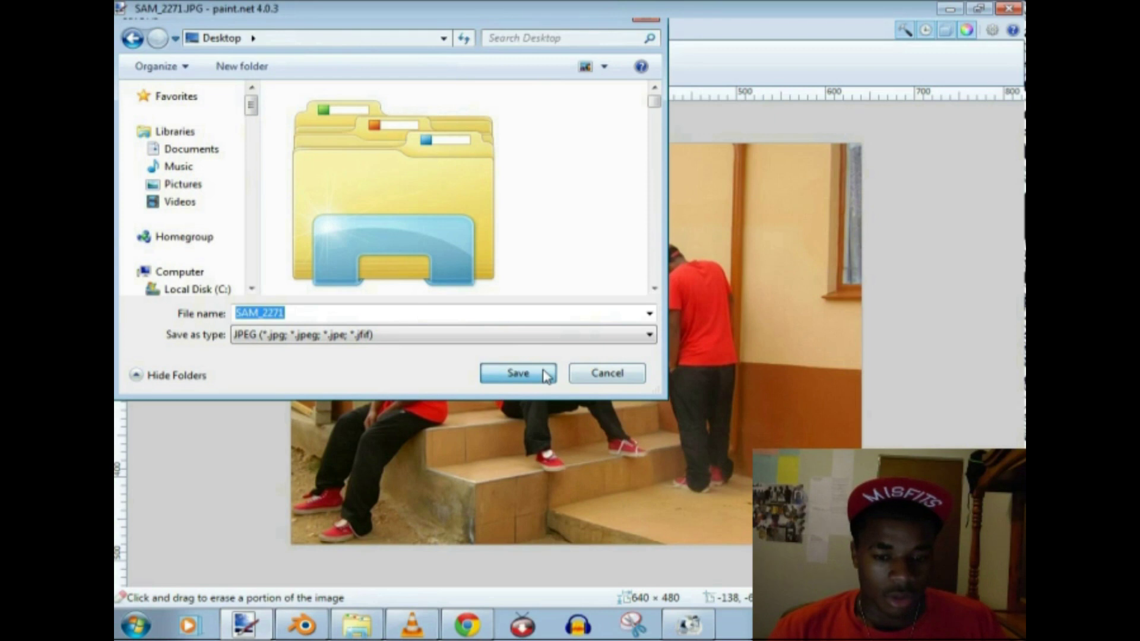
left_click(795, 355)
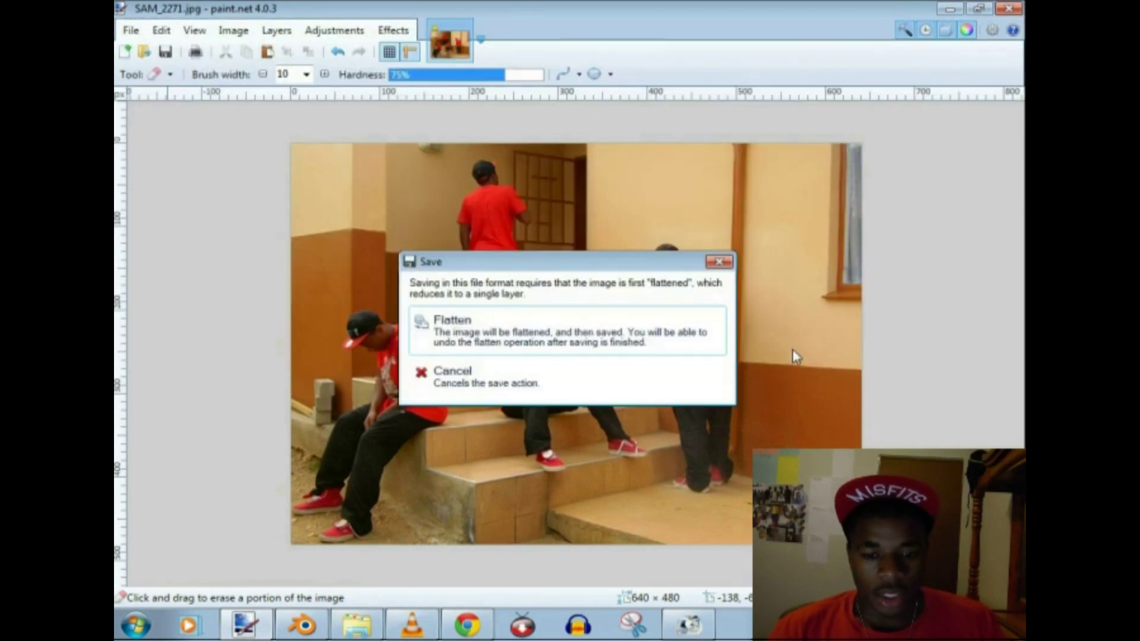
left_click(546, 351)
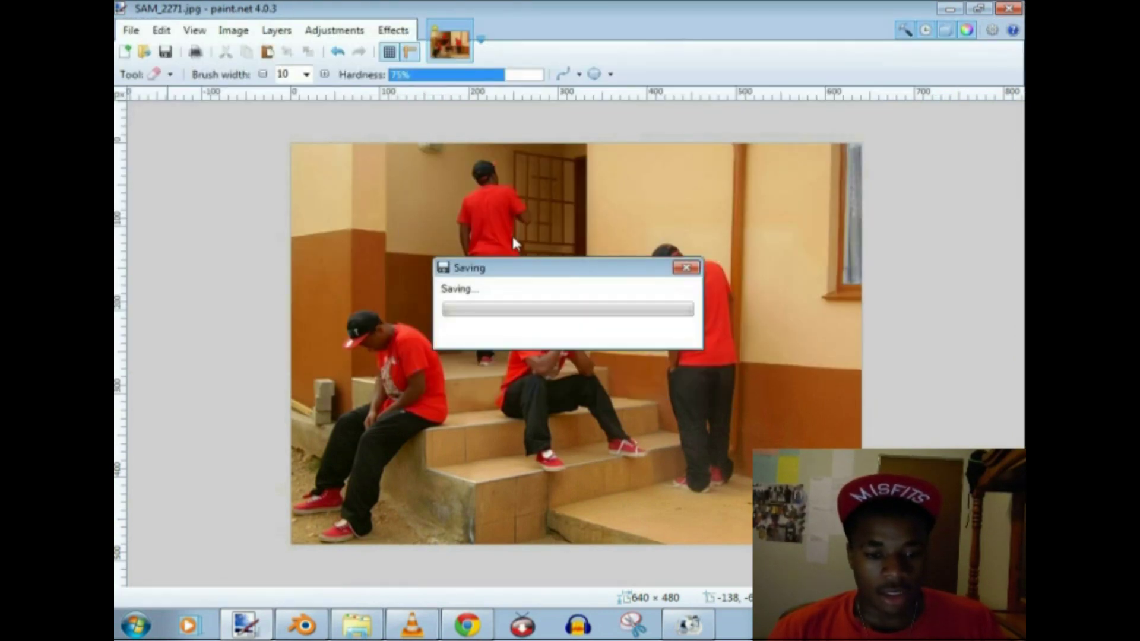
left_click(1009, 8)
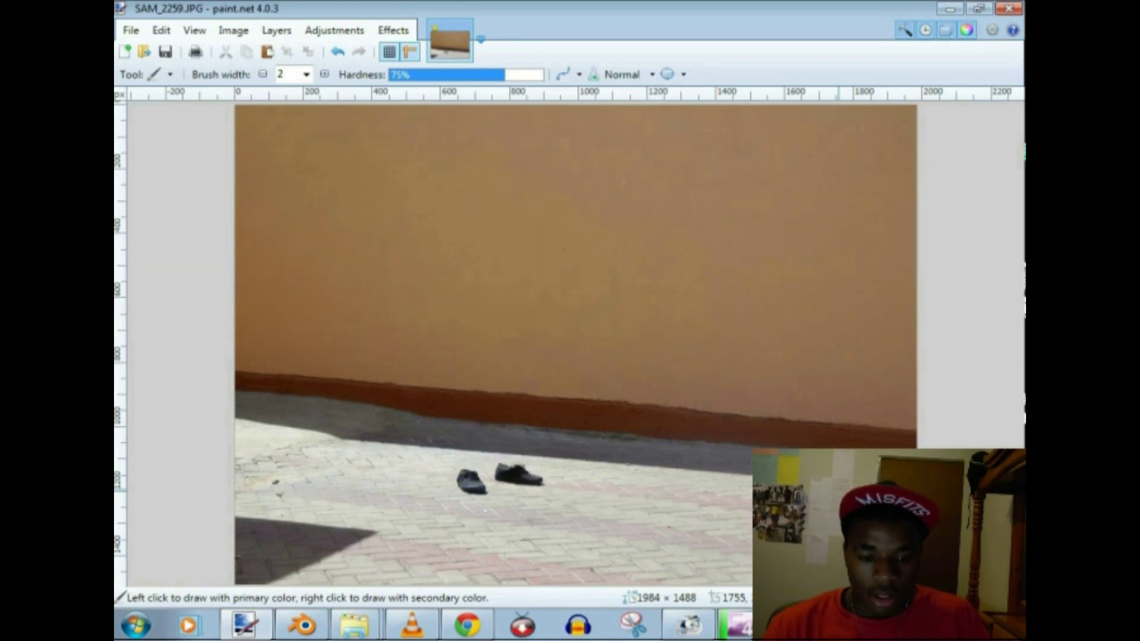
Enlarge the eraser's brush width and erase the visible layer on the pavement beside the pair of black shoes
key("e")
left_click(306, 74)
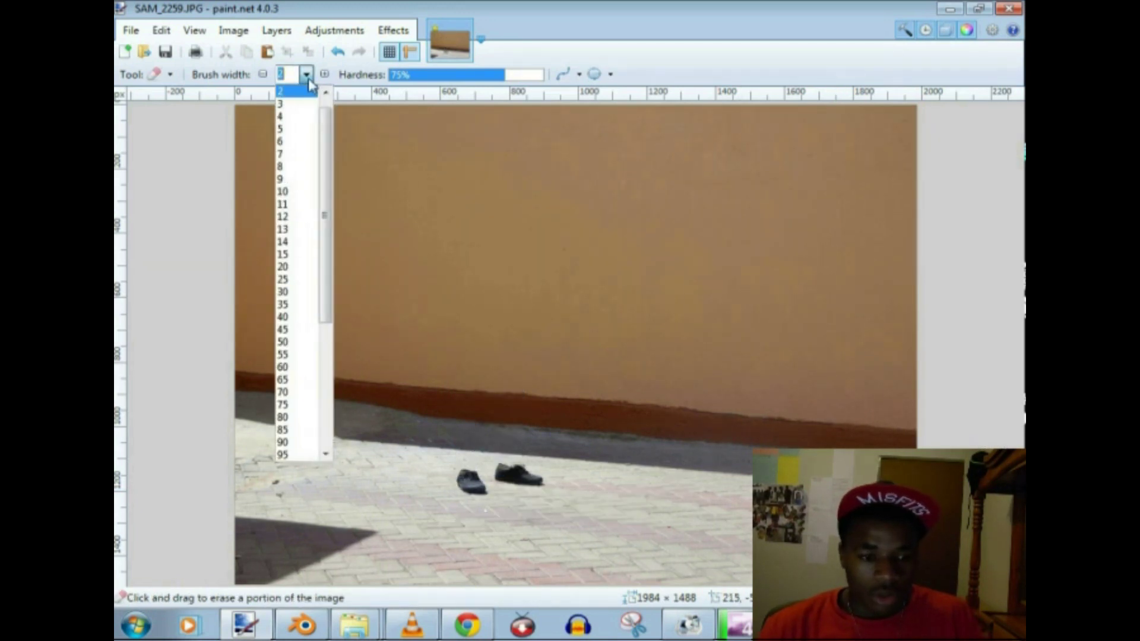
left_click(308, 77)
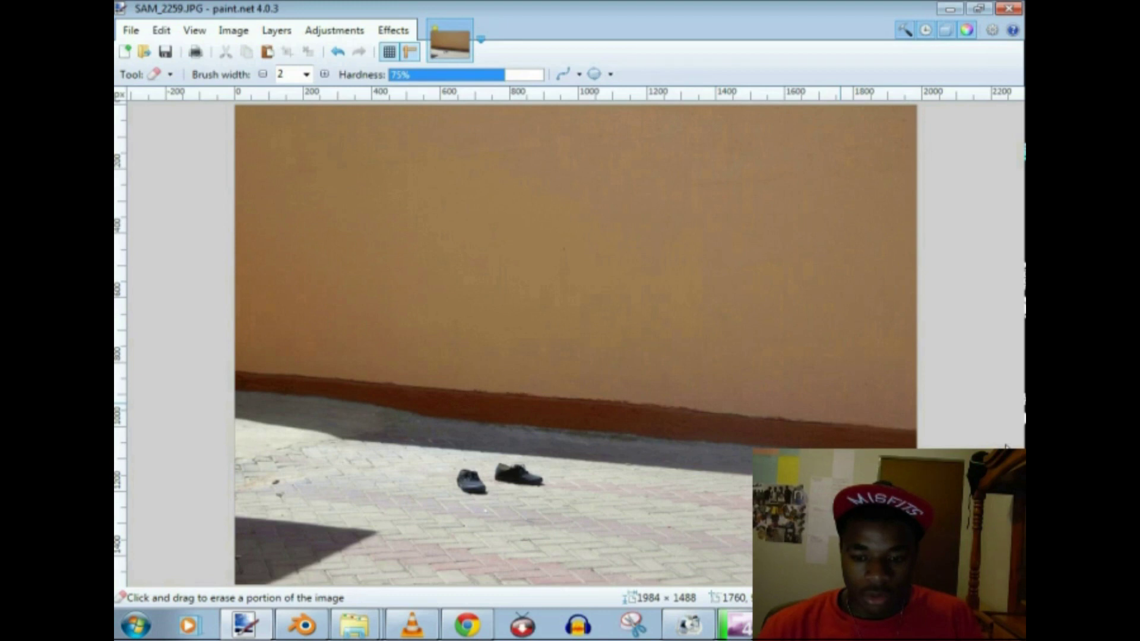
left_click(307, 75)
left_click(292, 456)
left_click_drag(627, 509, 670, 487)
Set the eraser's brush width to 400 and erase across the lower pavement, undoing the stray stroke on the wall
left_click(307, 75)
left_click(292, 235)
mouse_move(651, 280)
left_mouse_down()
mouse_move(657, 318)
mouse_move(560, 280)
left_mouse_up()
key("ctrl+z")
left_click_drag(796, 534, 479, 537)
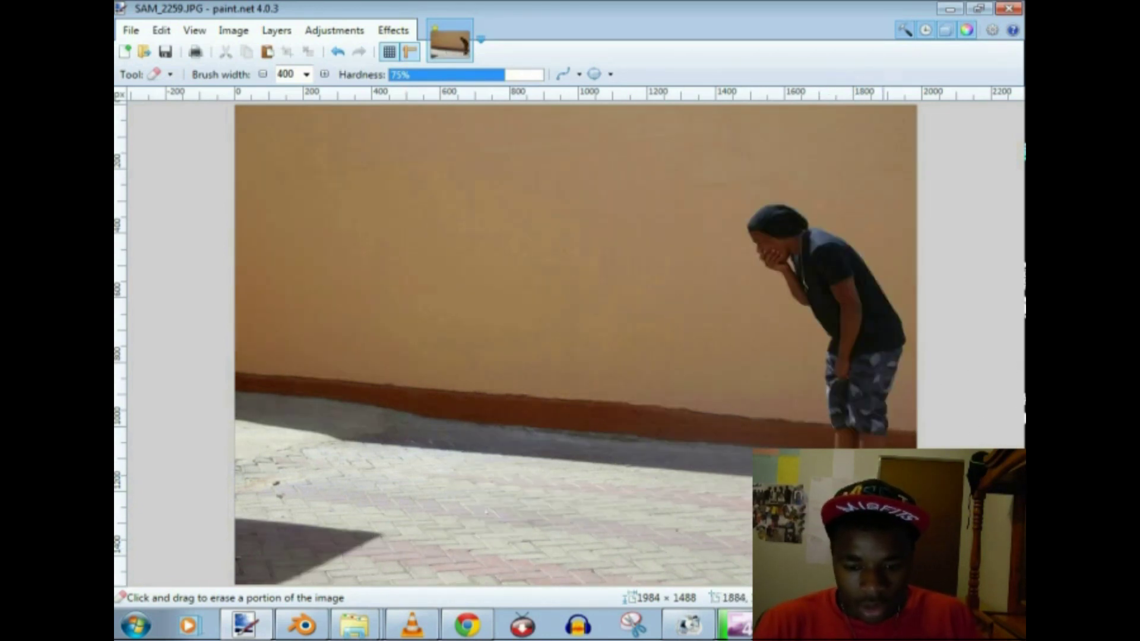
With brush width 300, erase the bending figure's layer over the black shoes and the shadow on the pavement
left_click(306, 74)
left_click(296, 356)
left_click_drag(677, 475, 439, 505)
scroll(787, 241, "up", 2)
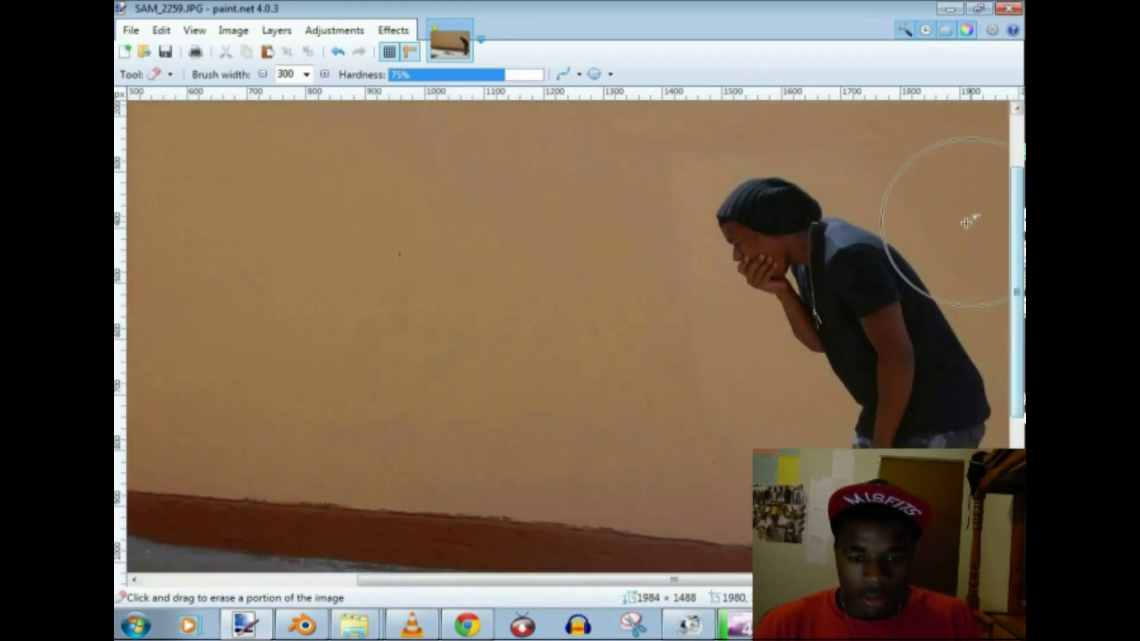
Reduce the eraser's brush width to 10 and erase closely around the bending figure's ankles and socks
scroll(778, 361, "down", 4)
left_click(306, 75)
scroll(315, 137, "up", 5)
left_click(300, 166)
scroll(718, 585, "up", 3)
scroll(793, 443, "up", 4)
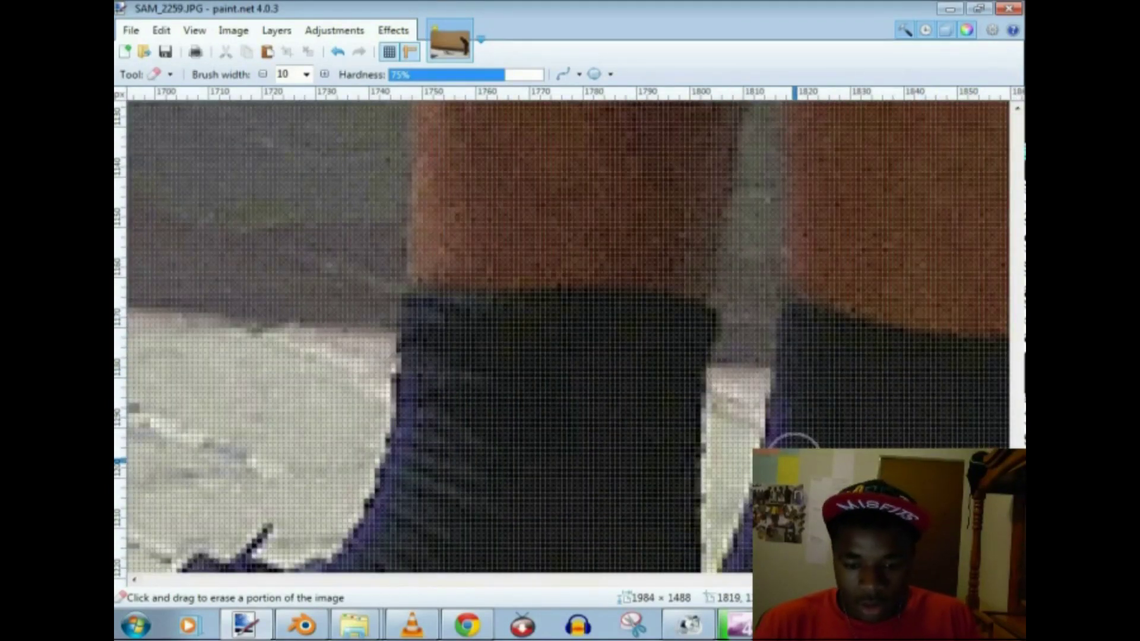
left_click_drag(795, 459, 585, 456)
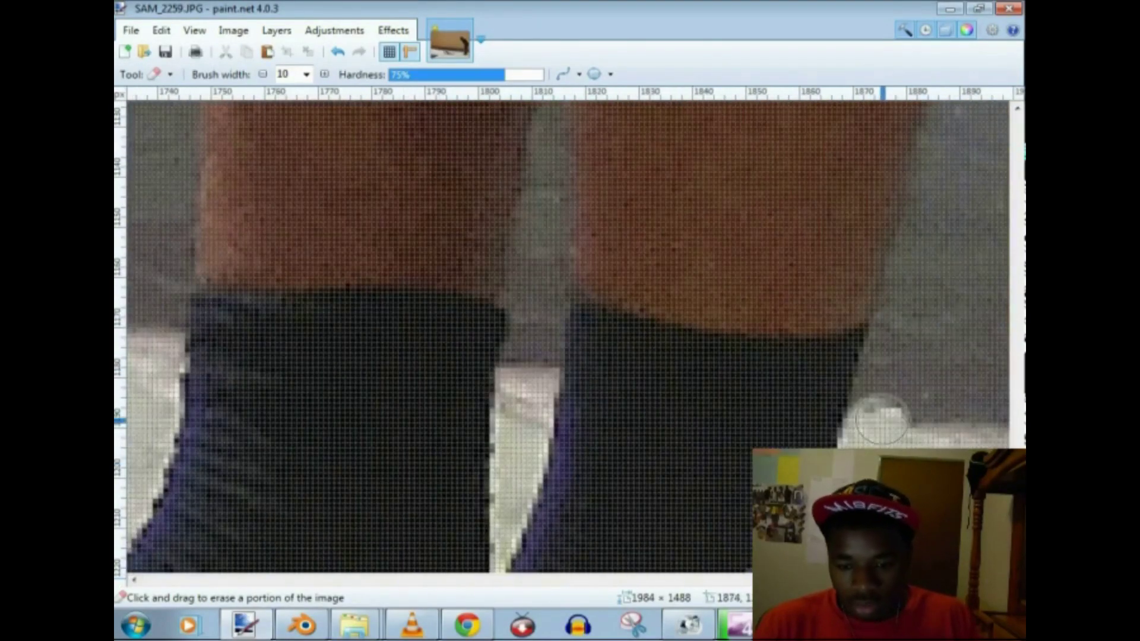
left_click_drag(921, 459, 904, 157)
left_click_drag(983, 169, 548, 375)
key("ctrl+b")
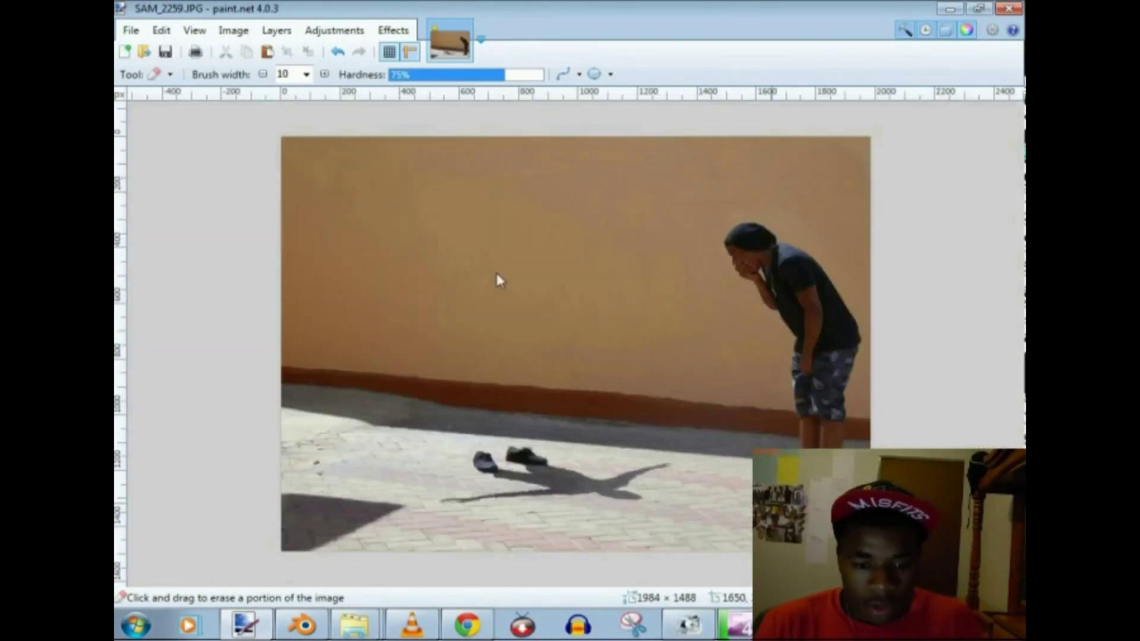
Show the layer of the figure leaning on the wall and erase it over the bending figure and the shoes' shadow, using brush width 400
left_click(987, 304)
left_click(306, 74)
left_click(292, 364)
mouse_move(618, 475)
left_mouse_down()
mouse_move(510, 463)
mouse_move(643, 477)
left_mouse_up()
left_click(306, 74)
left_click(289, 405)
mouse_move(822, 398)
left_mouse_down()
mouse_move(819, 334)
mouse_move(763, 270)
left_mouse_up()
left_click_drag(540, 579, 282, 516)
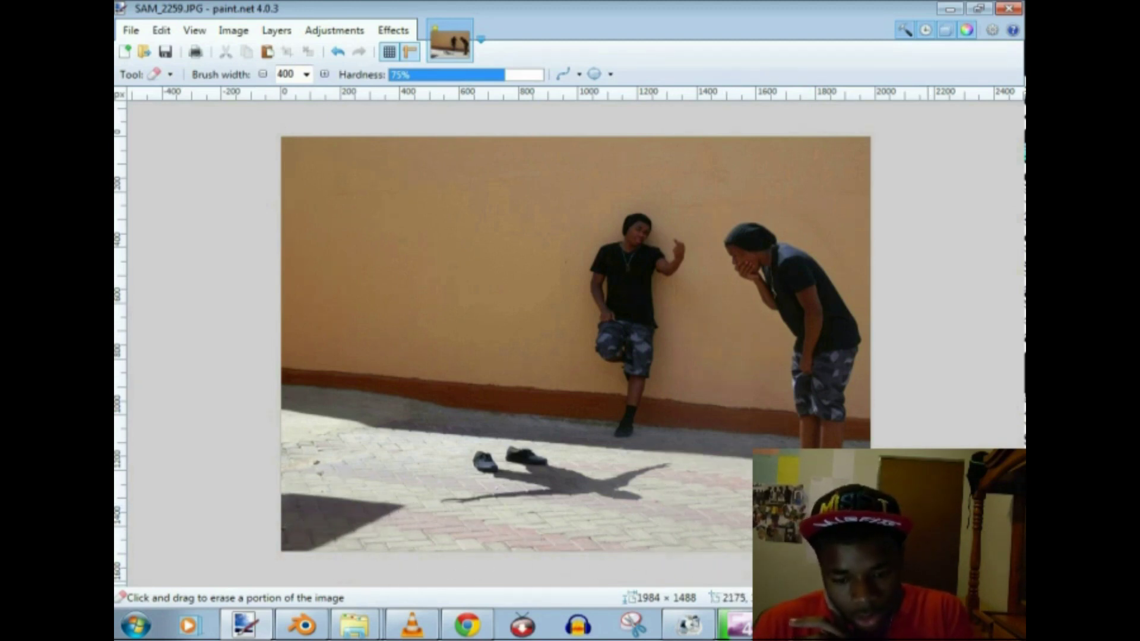
Reduce the eraser's brush width to 35 and show the layer with the close-up portrait
scroll(641, 439, "up", 3)
left_click(307, 75)
left_click(285, 91)
scroll(696, 515, "down", 4)
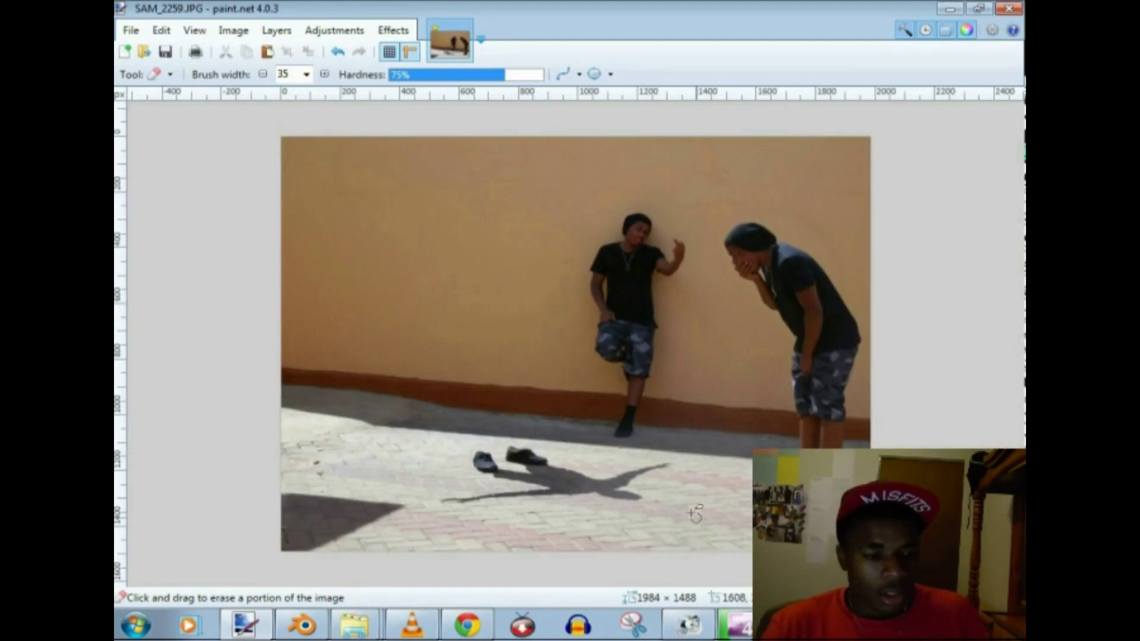
left_click(978, 288)
left_click(978, 288)
left_click(978, 289)
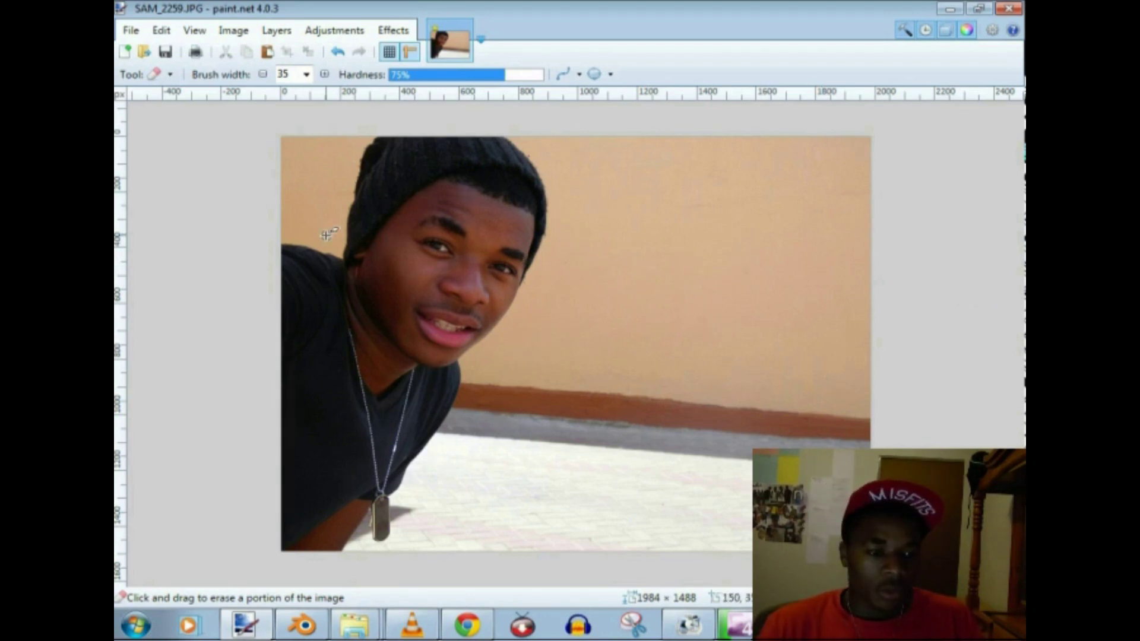
Select the close-up figure by colour with the Magic Wand and set the tolerance to 63%
left_click(141, 216)
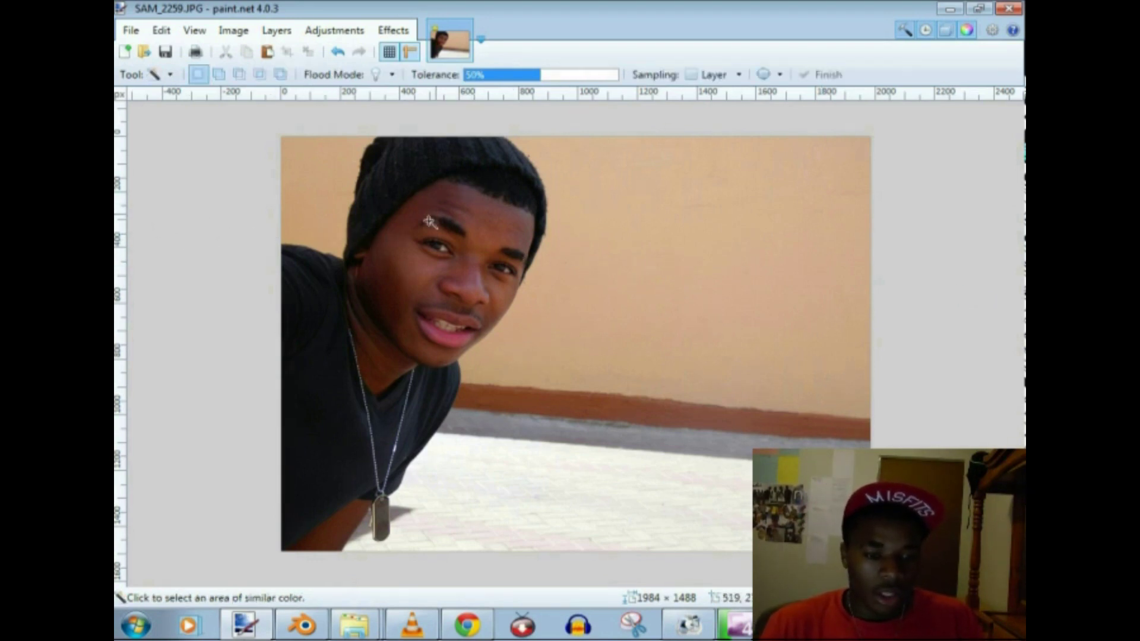
left_click(399, 227)
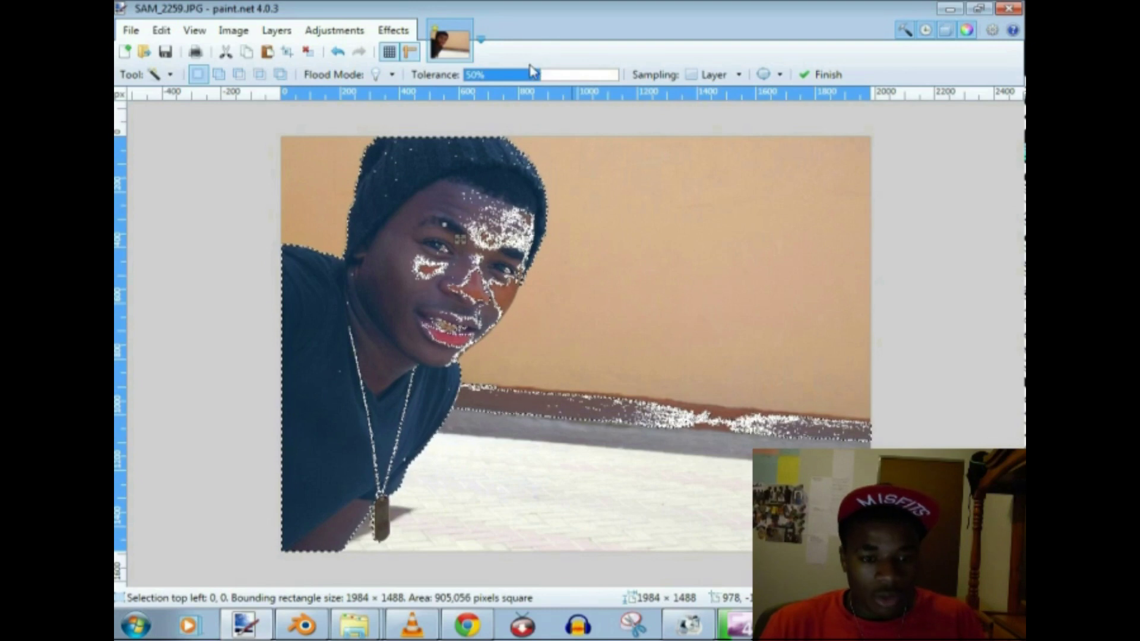
left_click(520, 76)
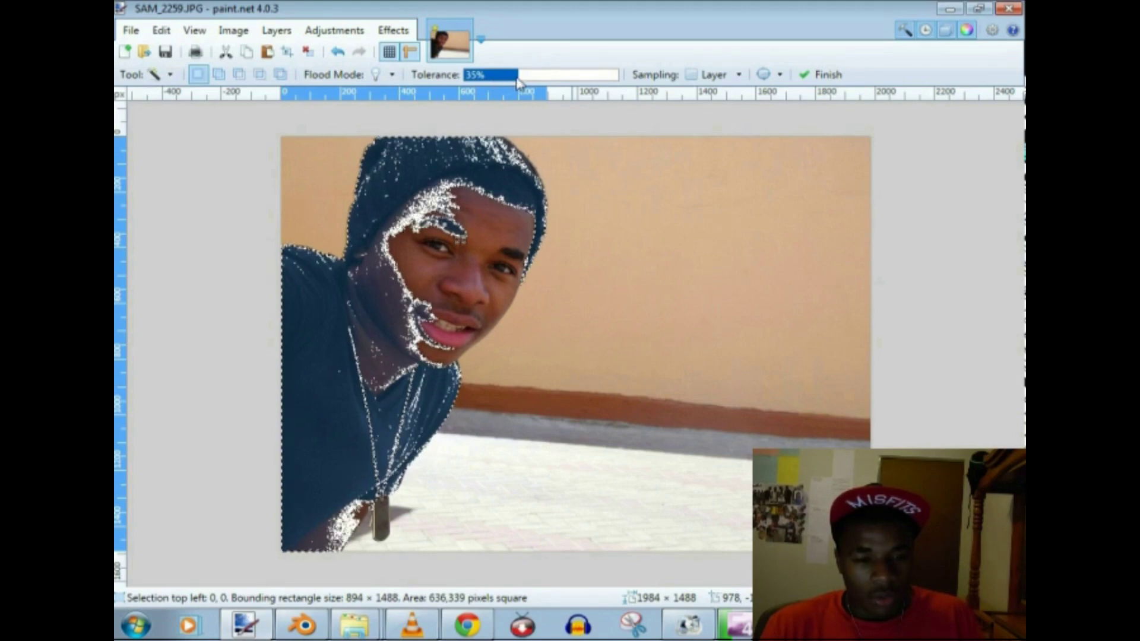
left_click(524, 78)
left_click_drag(525, 80, 563, 82)
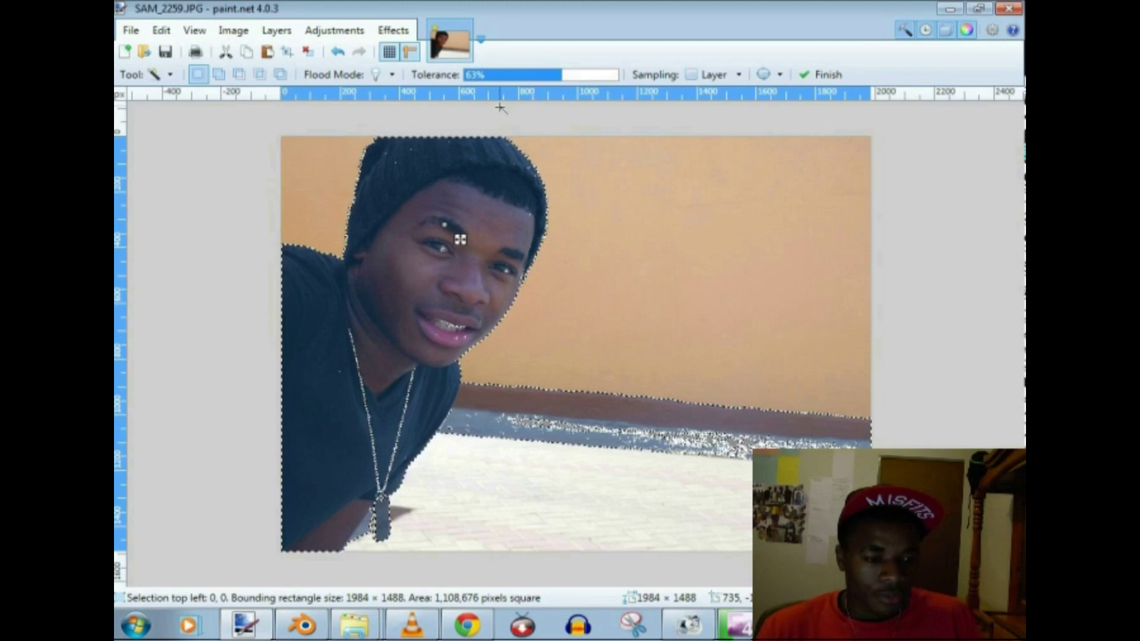
Add the missed patches on the close-up figure's face and necklace to the selection with Ellipse Select
left_click(154, 210)
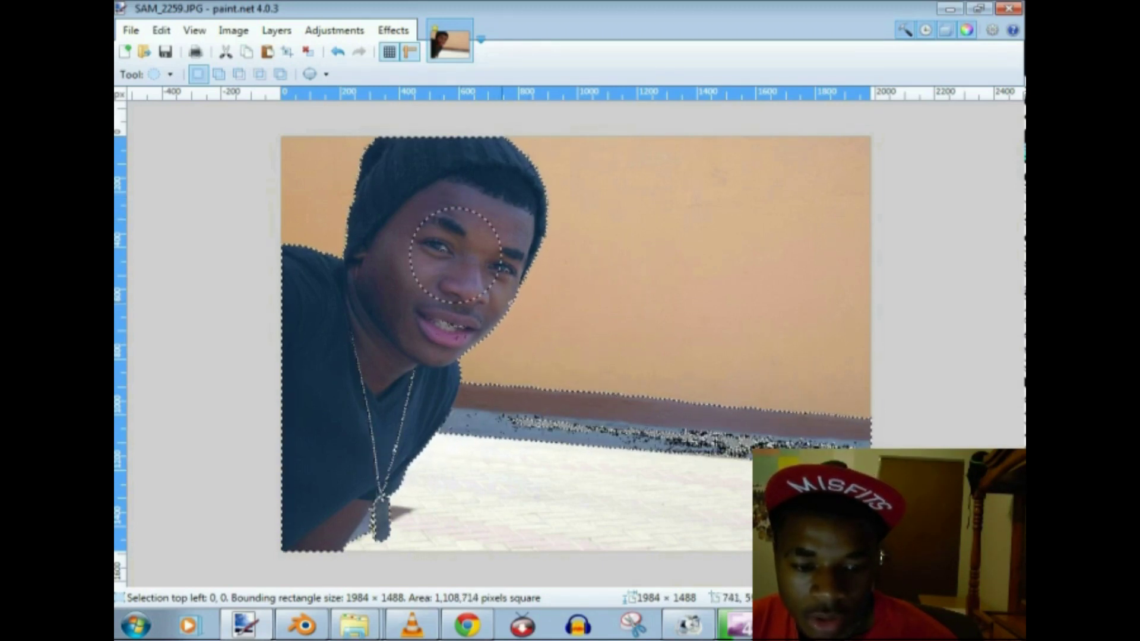
key("ctrl+z")
left_click_drag(393, 288, 469, 338)
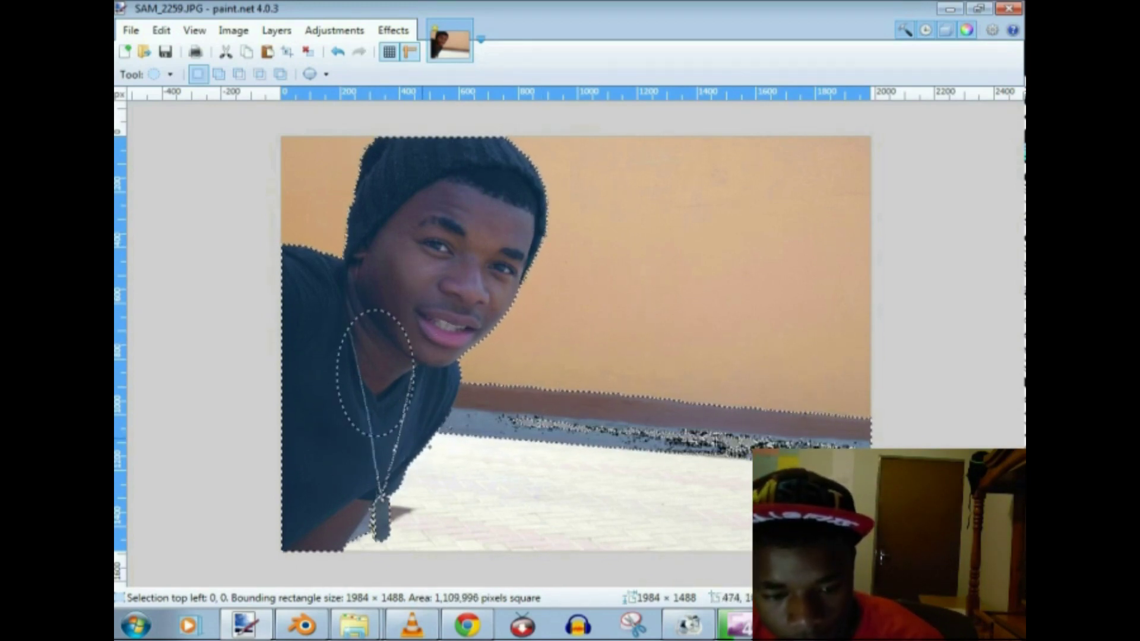
key("ctrl+z")
key("ctrl+y")
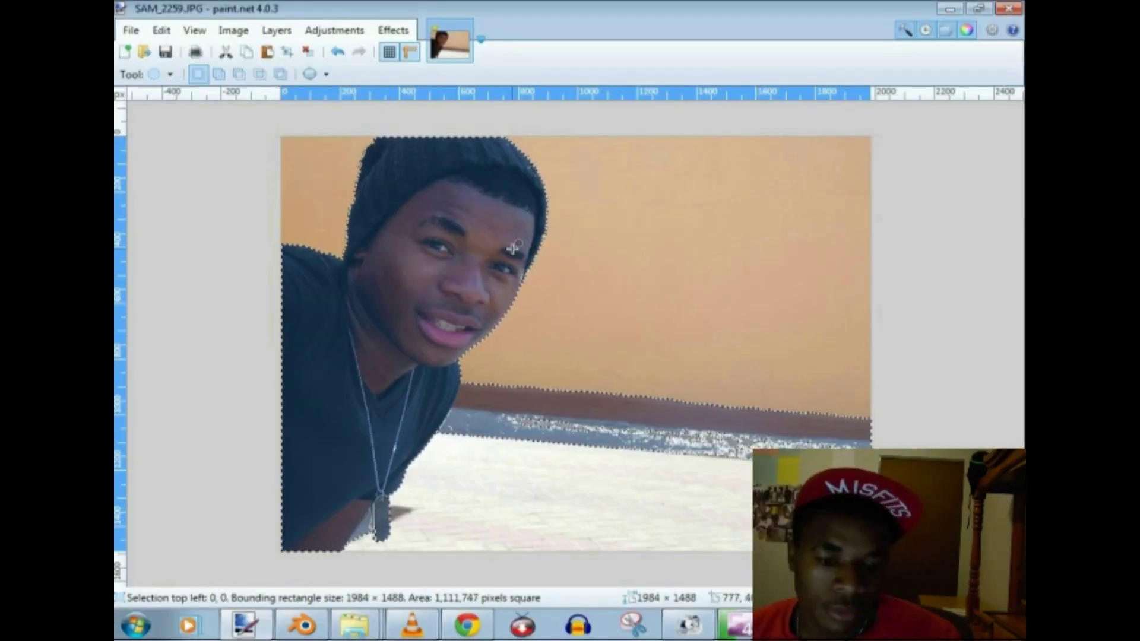
key("ctrl+z")
left_click_drag(523, 288, 524, 288)
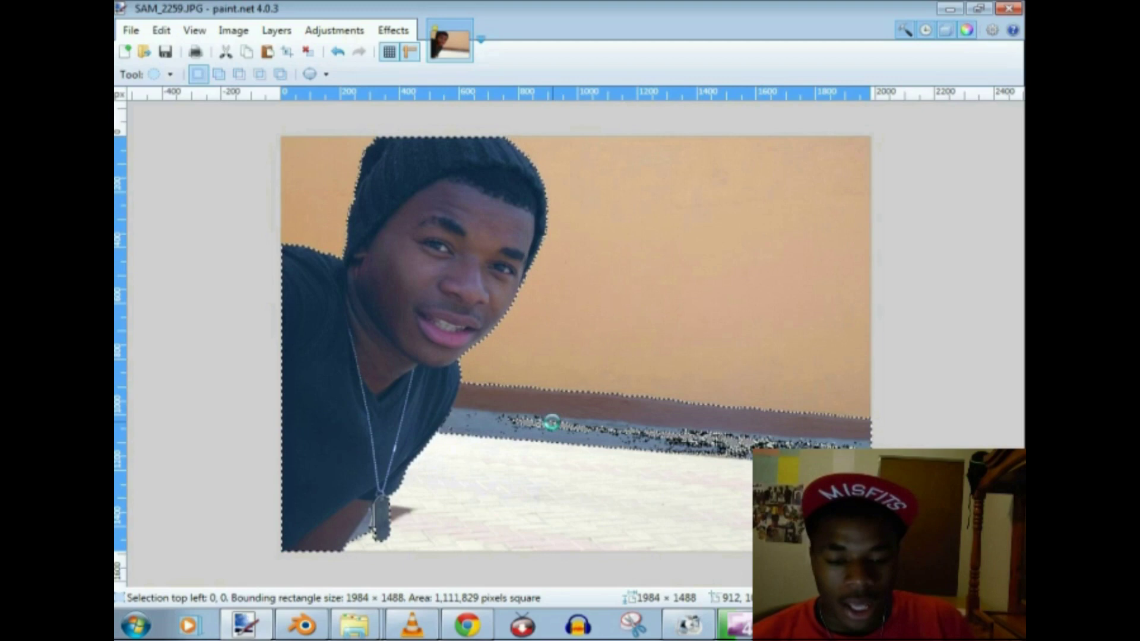
Invert the selection and delete the background around the close-up figure, including the wall's brown base and the shaded pavement strip
key("ctrl+i")
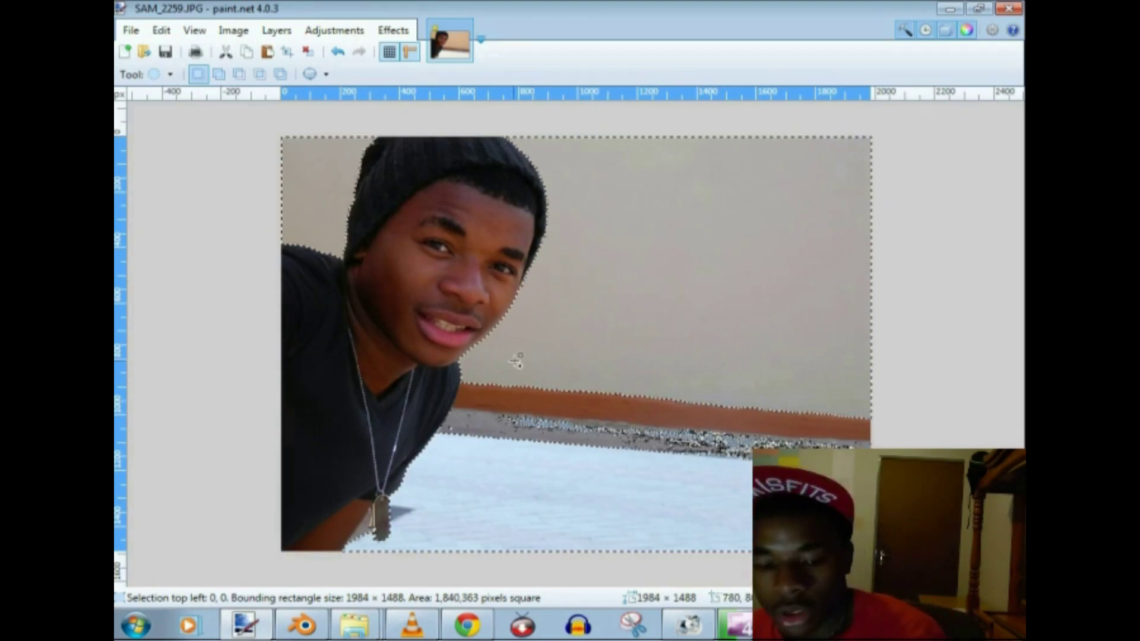
left_click(460, 392)
left_click_drag(460, 392, 452, 451)
key("s")
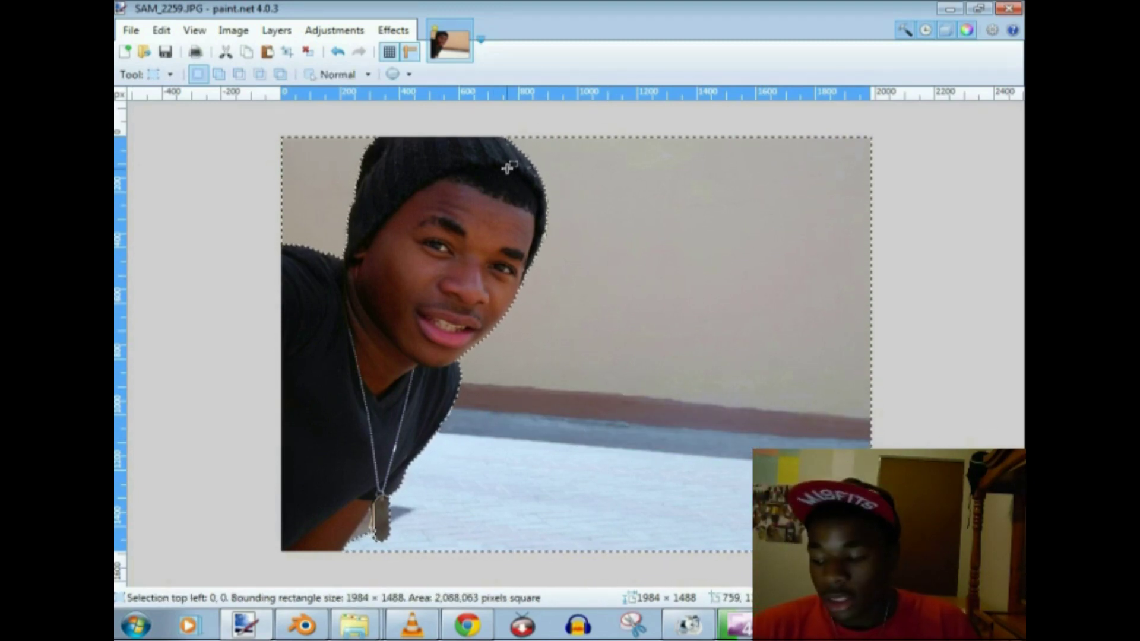
key("Delete")
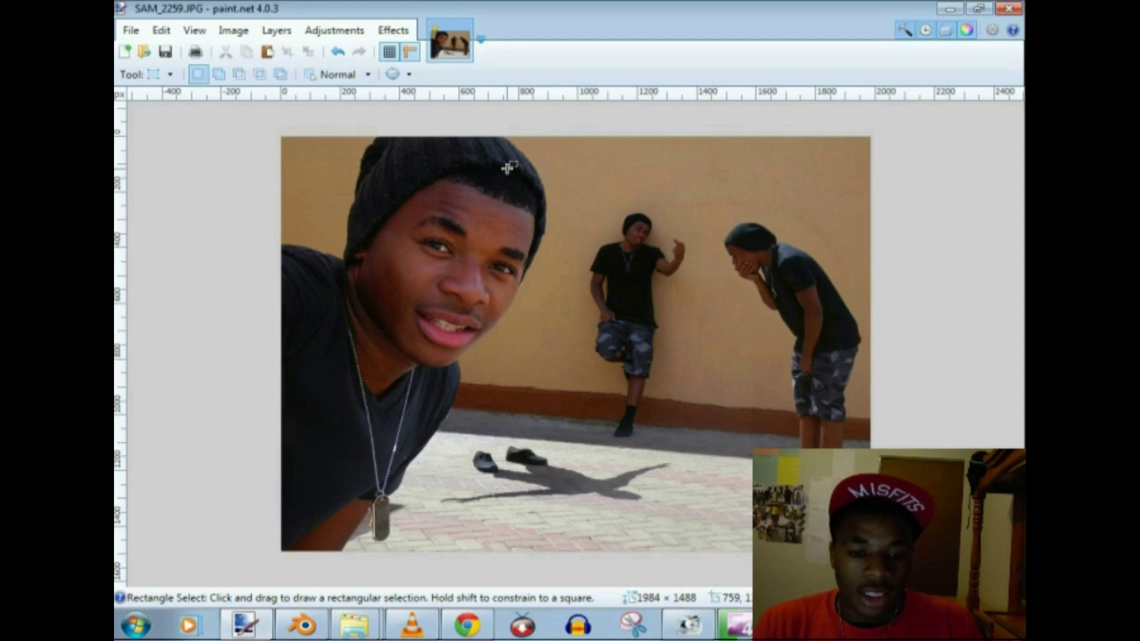